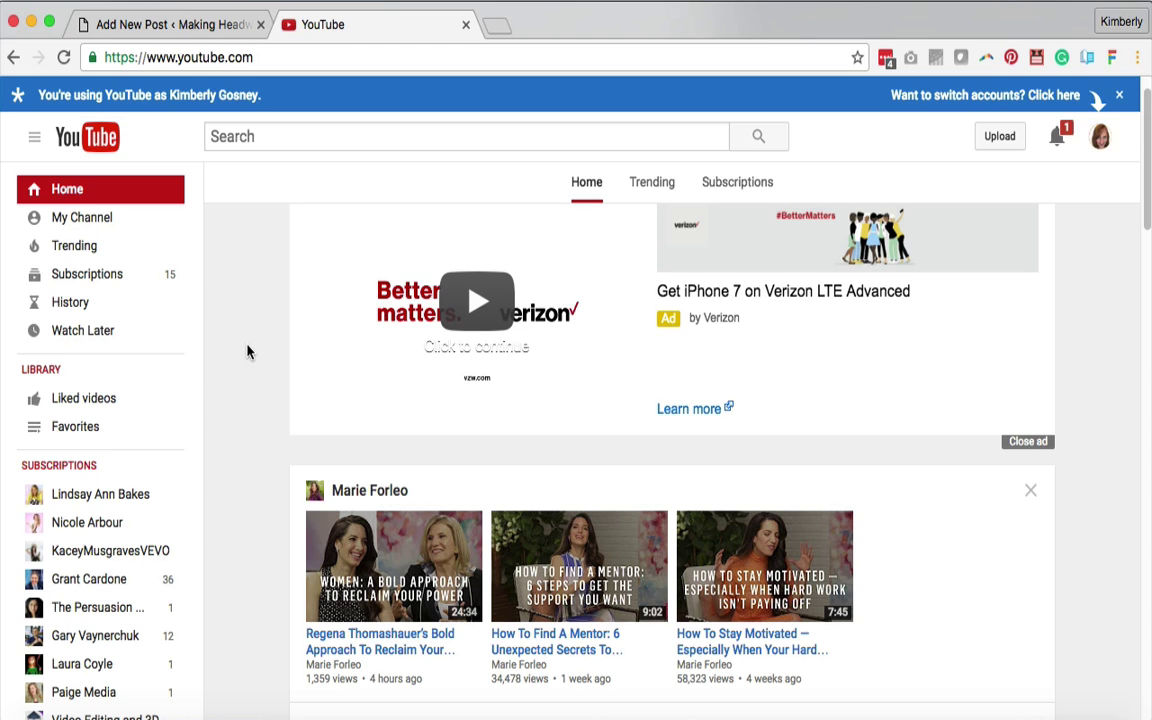
Step: Open the "Circle Buttons in Adobe Illustrator" video from your own channel and pause its playback
left_click(87, 218)
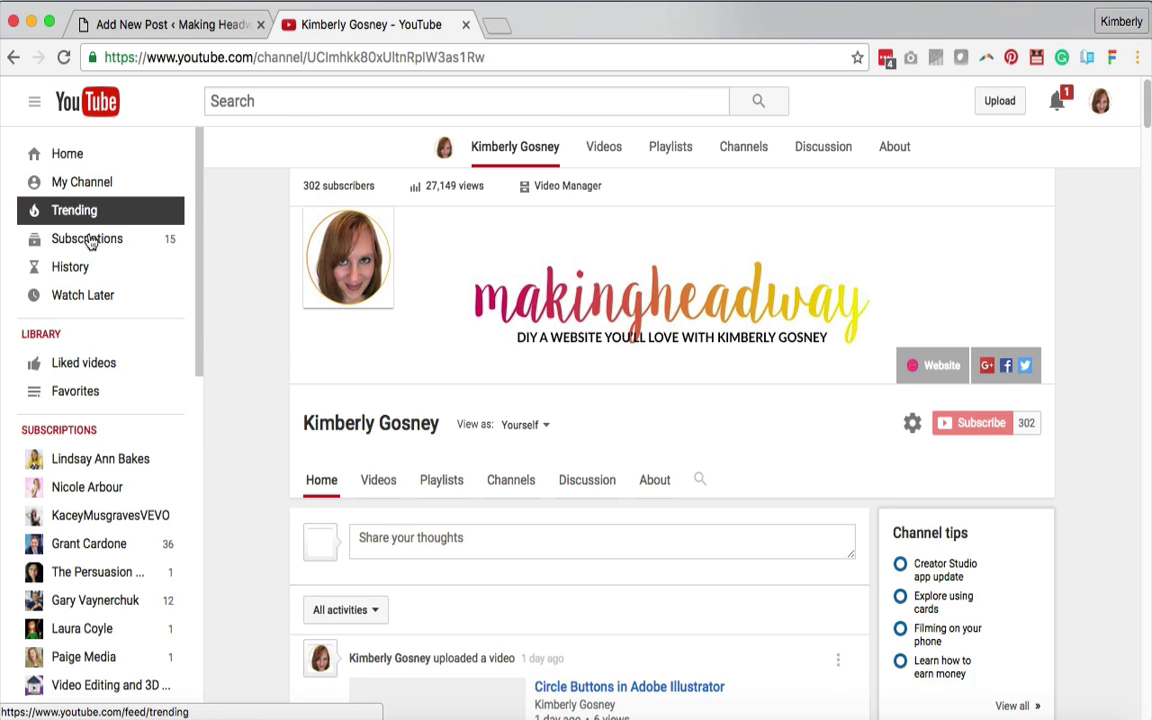
scroll(254, 329, "down", 3)
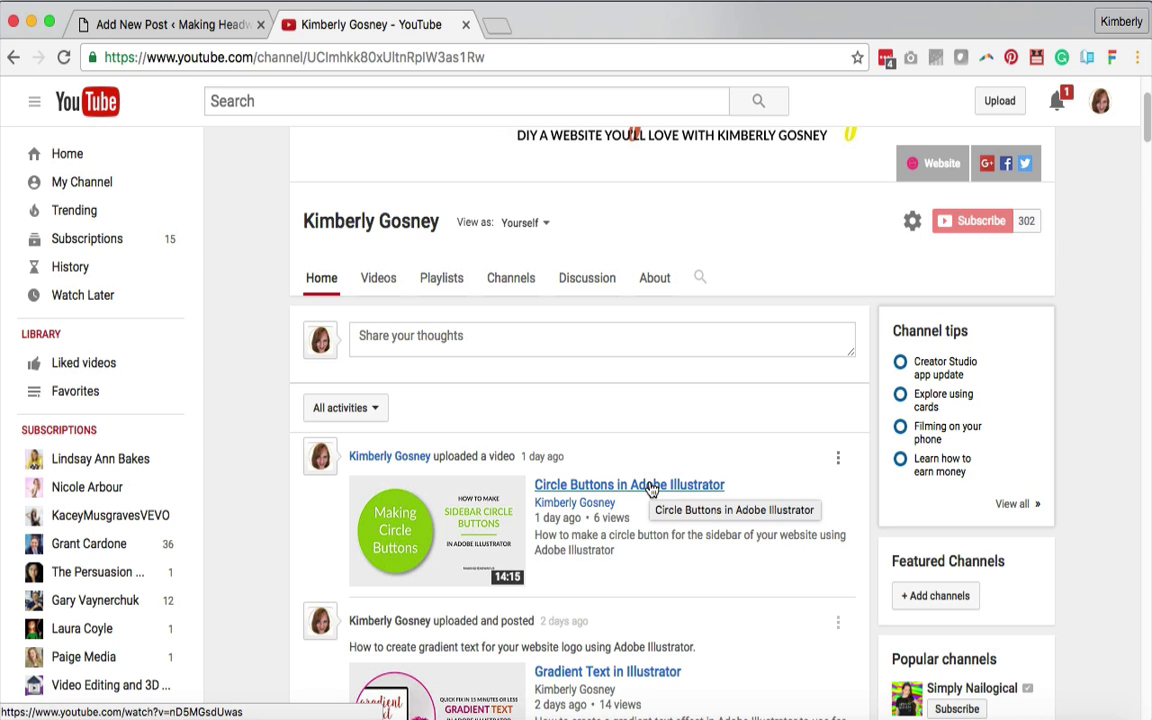
left_click(650, 486)
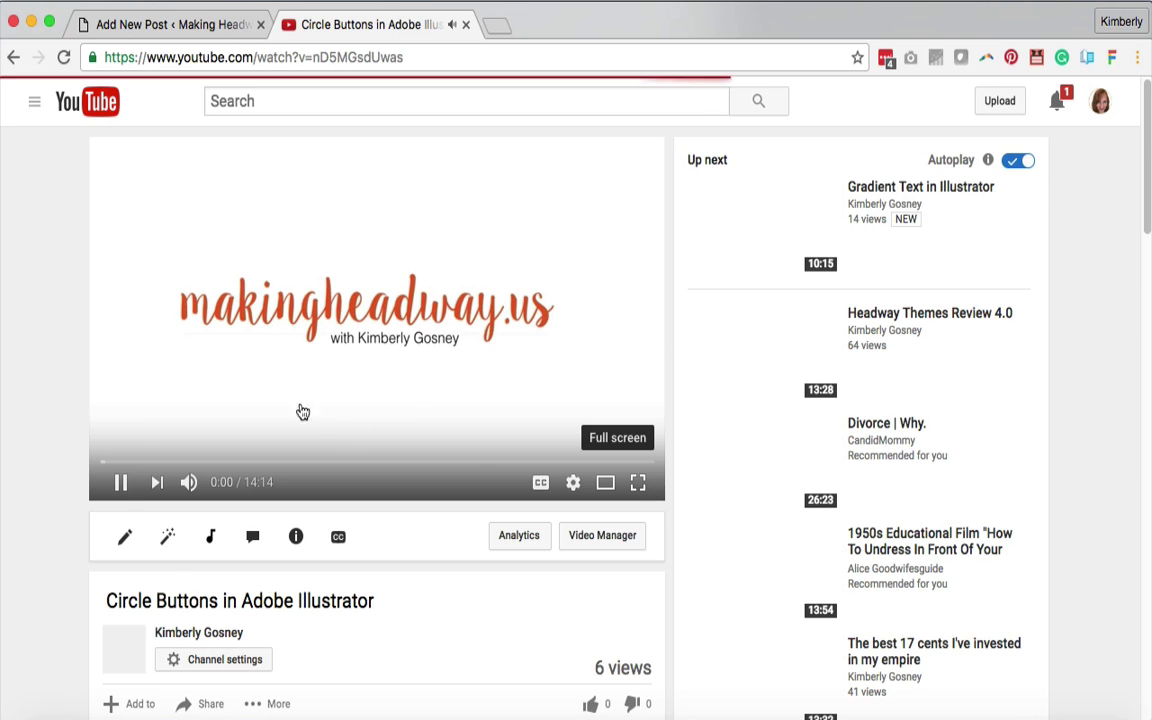
left_click(120, 482)
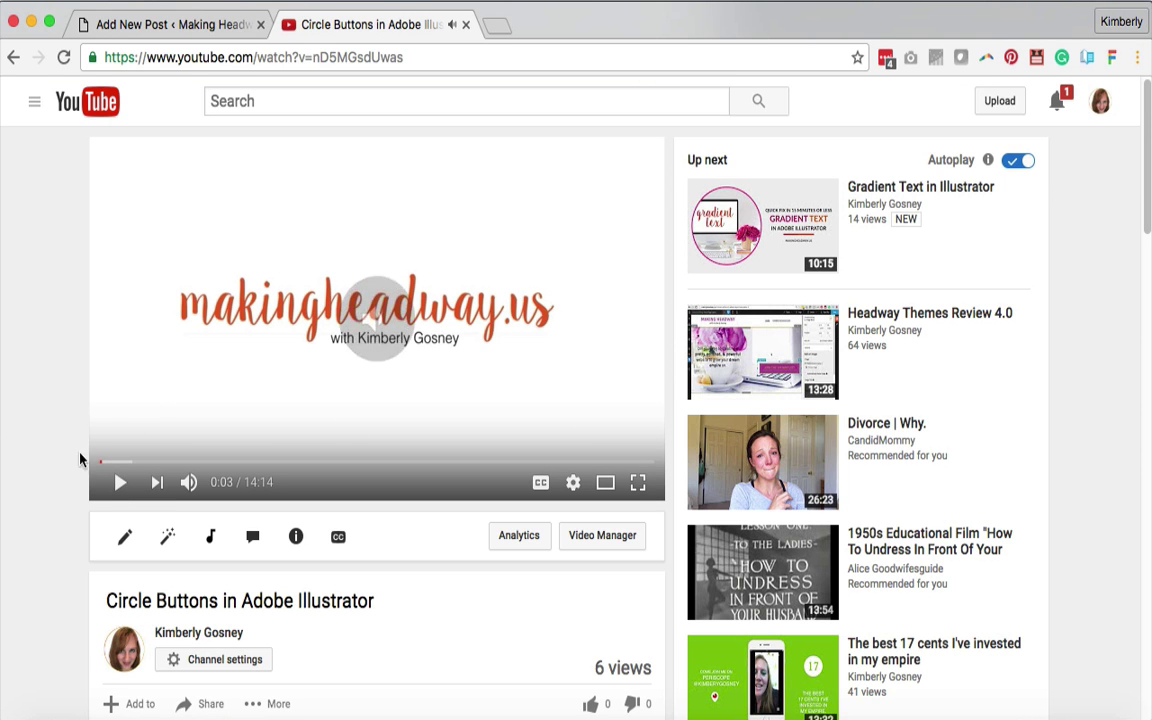
Step: Display the embed code for the "Circle Buttons in Adobe Illustrator" video in its sharing options
scroll(60, 442, "down", 5)
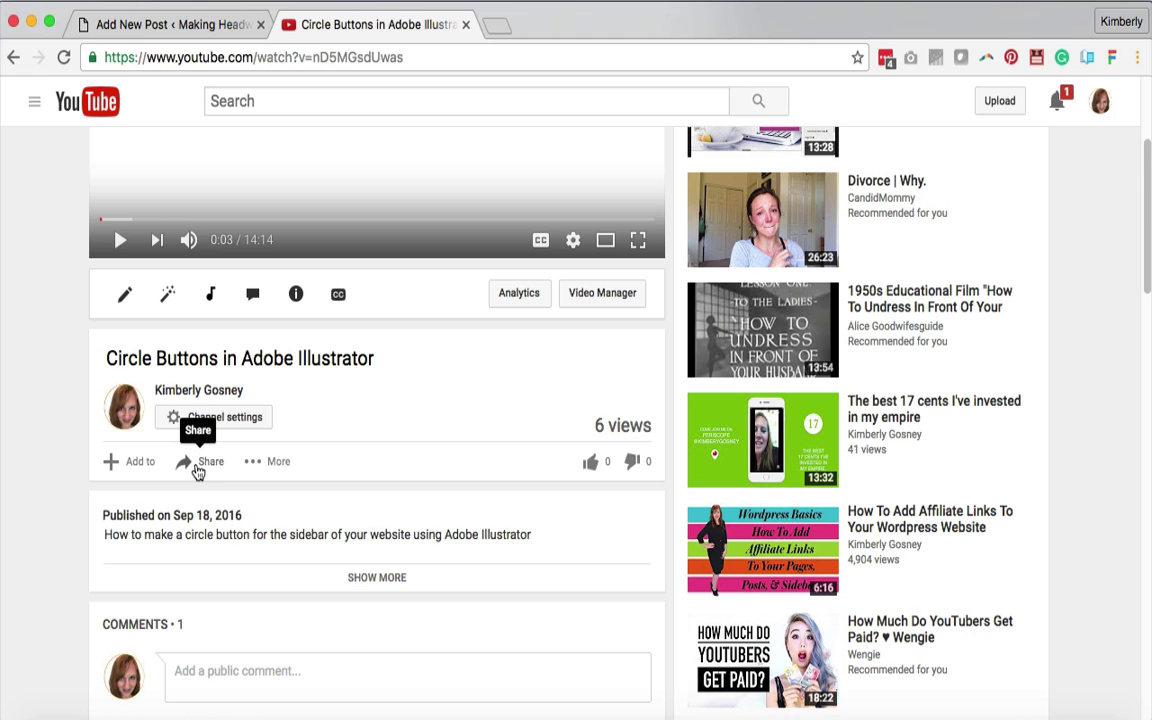
left_click(197, 472)
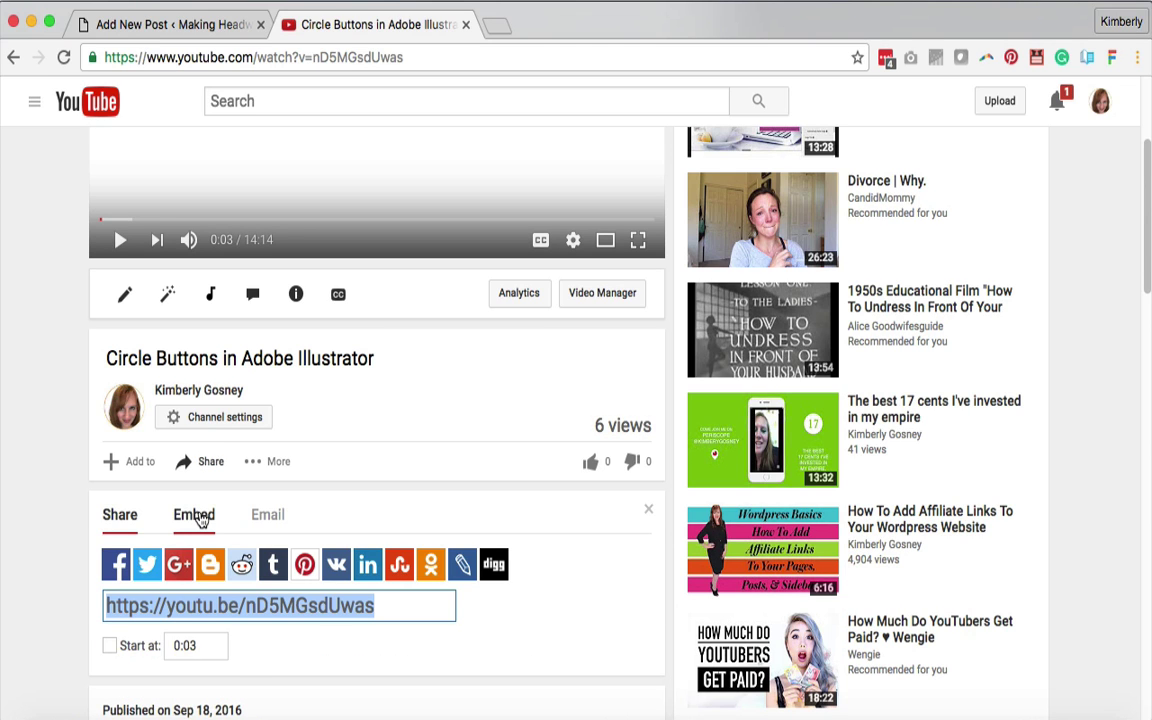
left_click(197, 515)
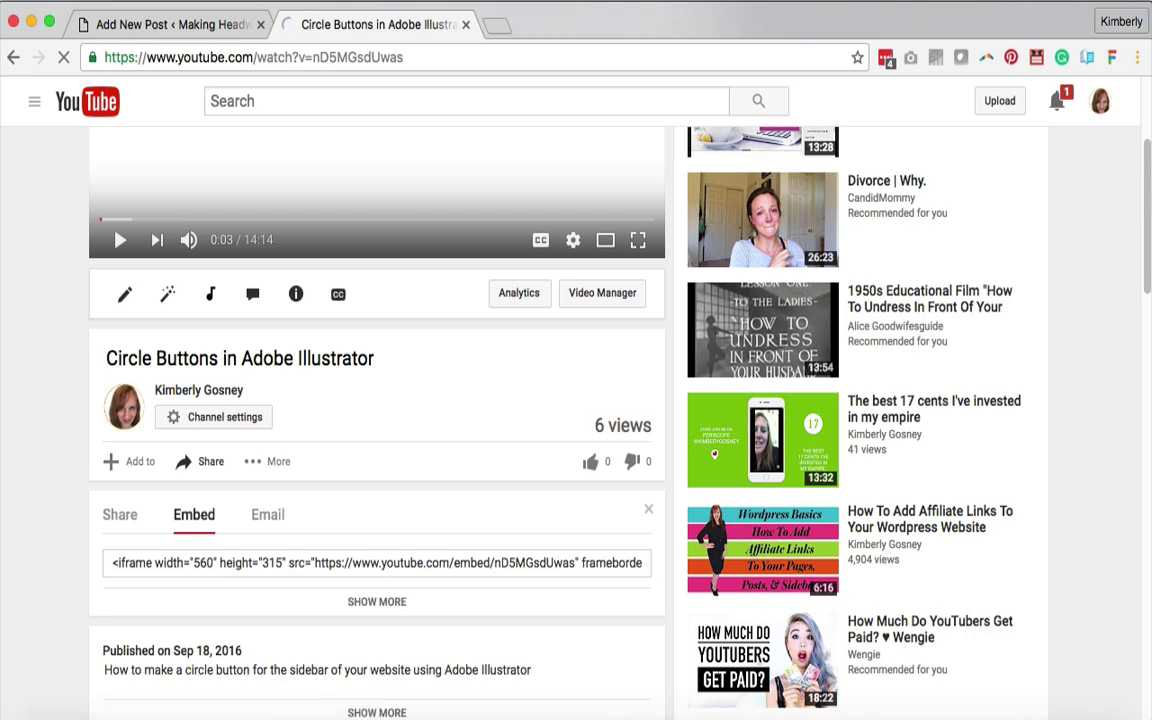
Step: Expand the embed options and turn off showing suggested videos when the video finishes
scroll(558, 380, "down", 5)
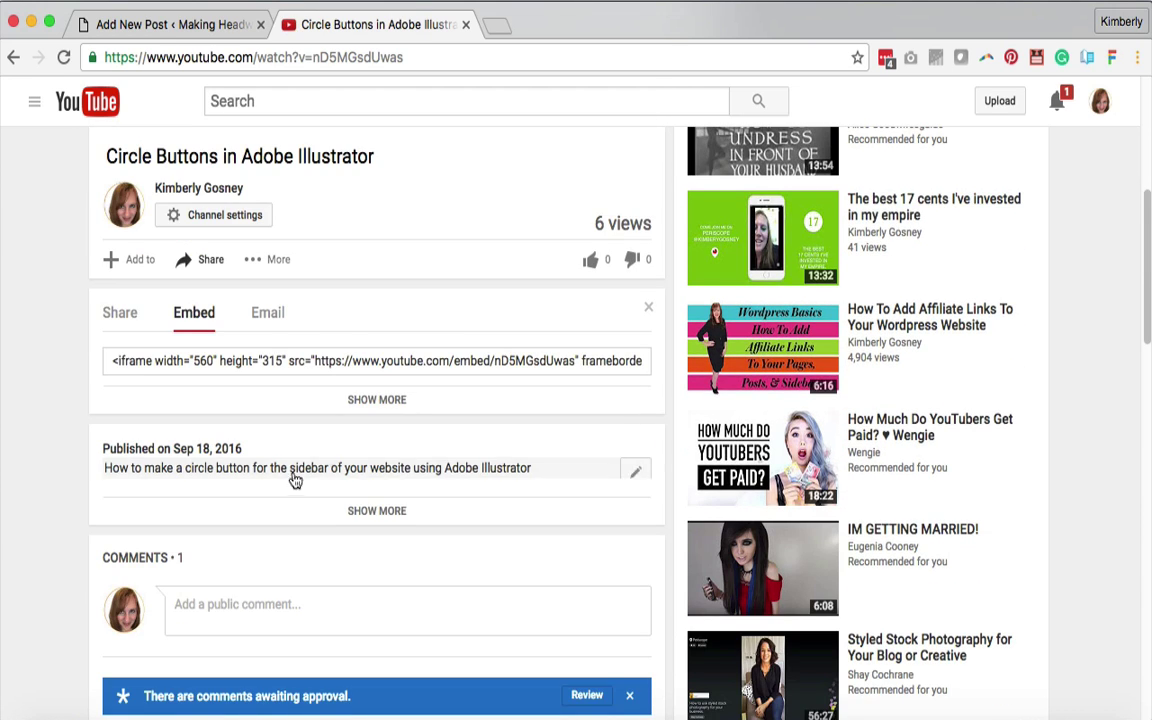
left_click(376, 399)
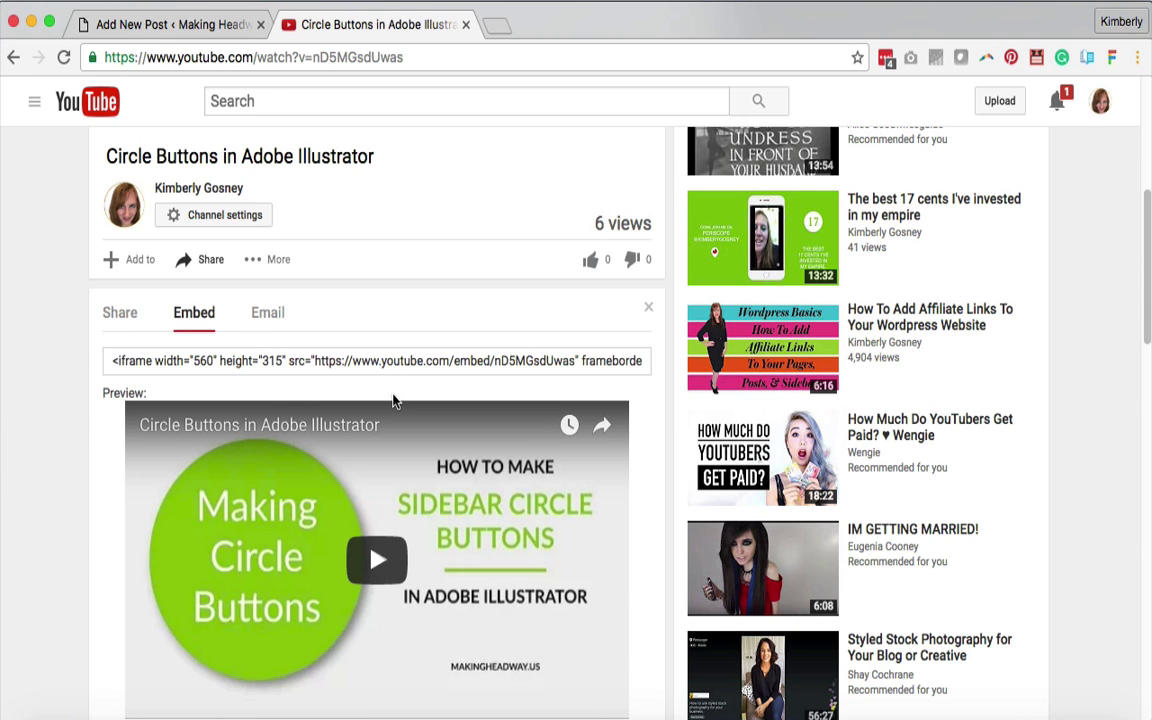
scroll(52, 386, "down", 3)
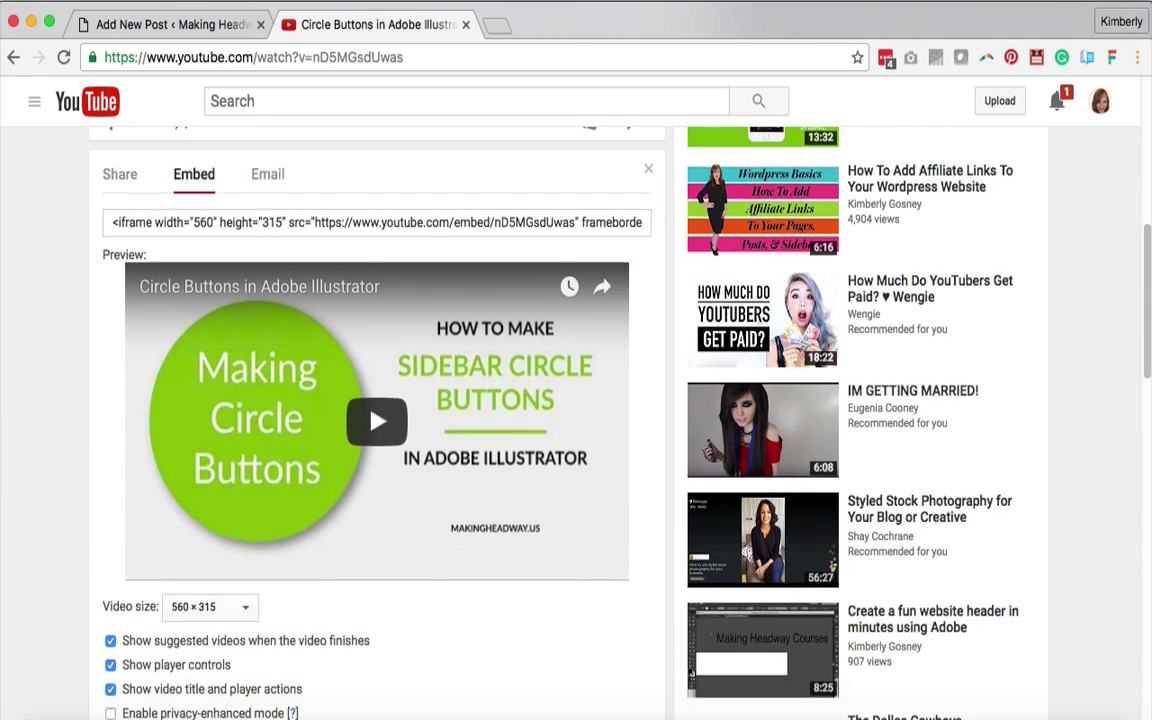
scroll(206, 515, "down", 4)
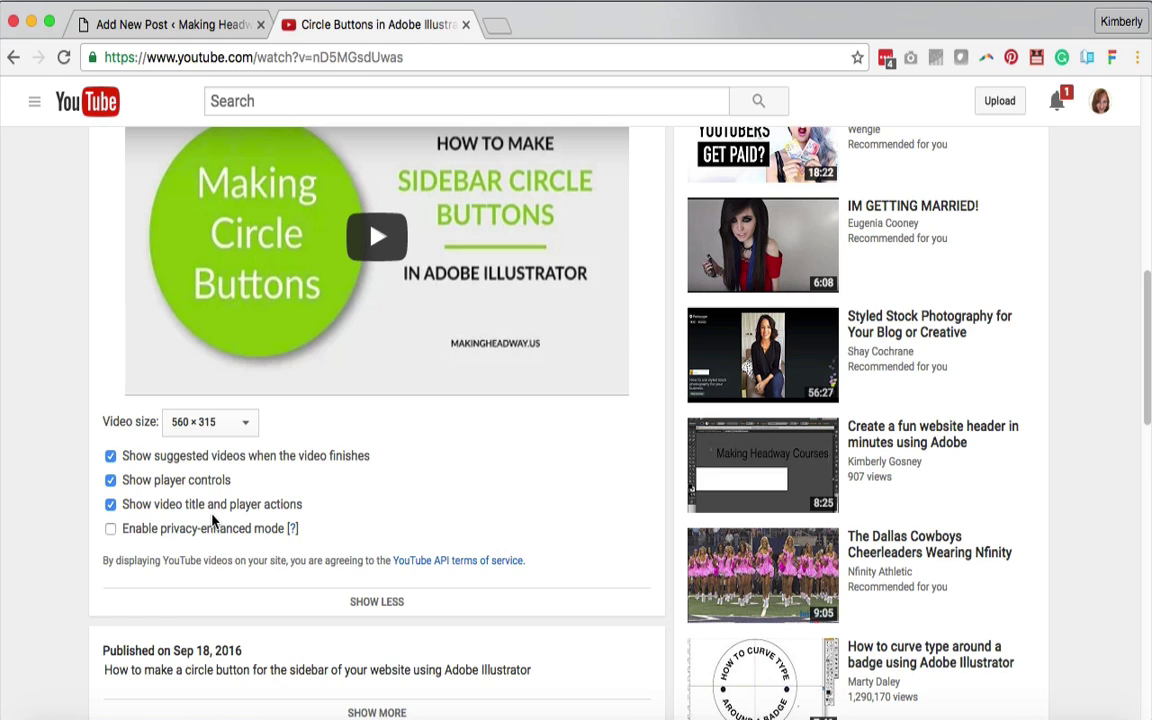
left_click(111, 456)
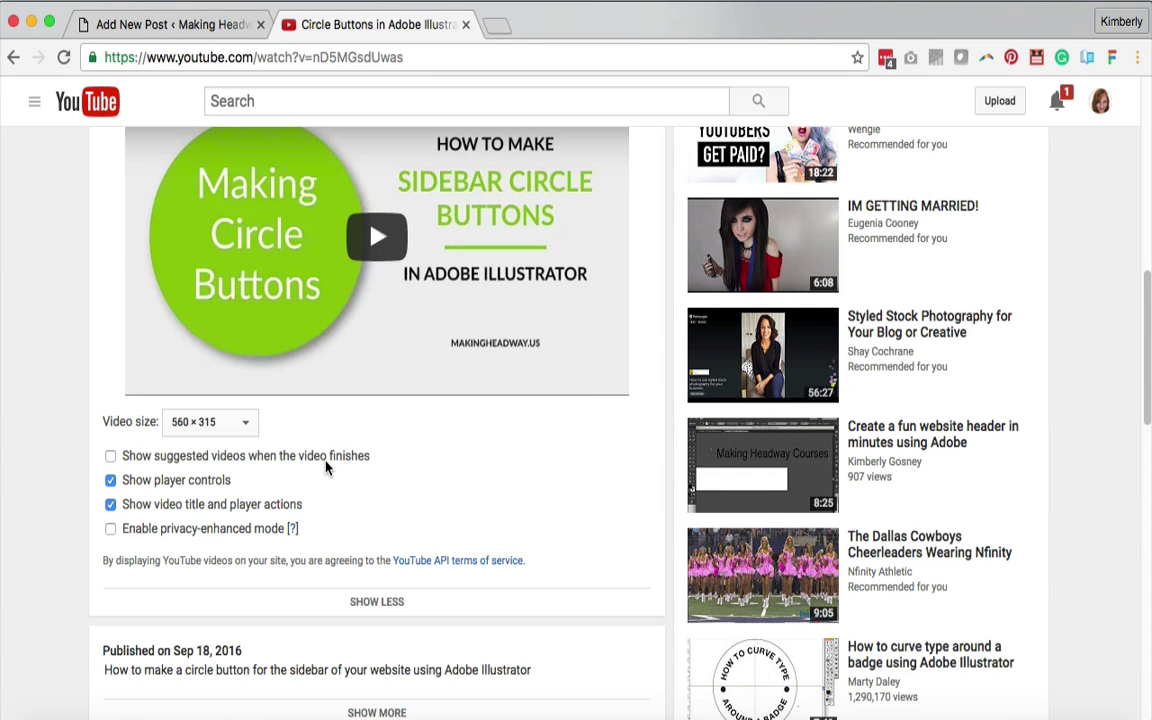
Step: Try to give the embedded video a custom size of 600 × 400
left_click(244, 427)
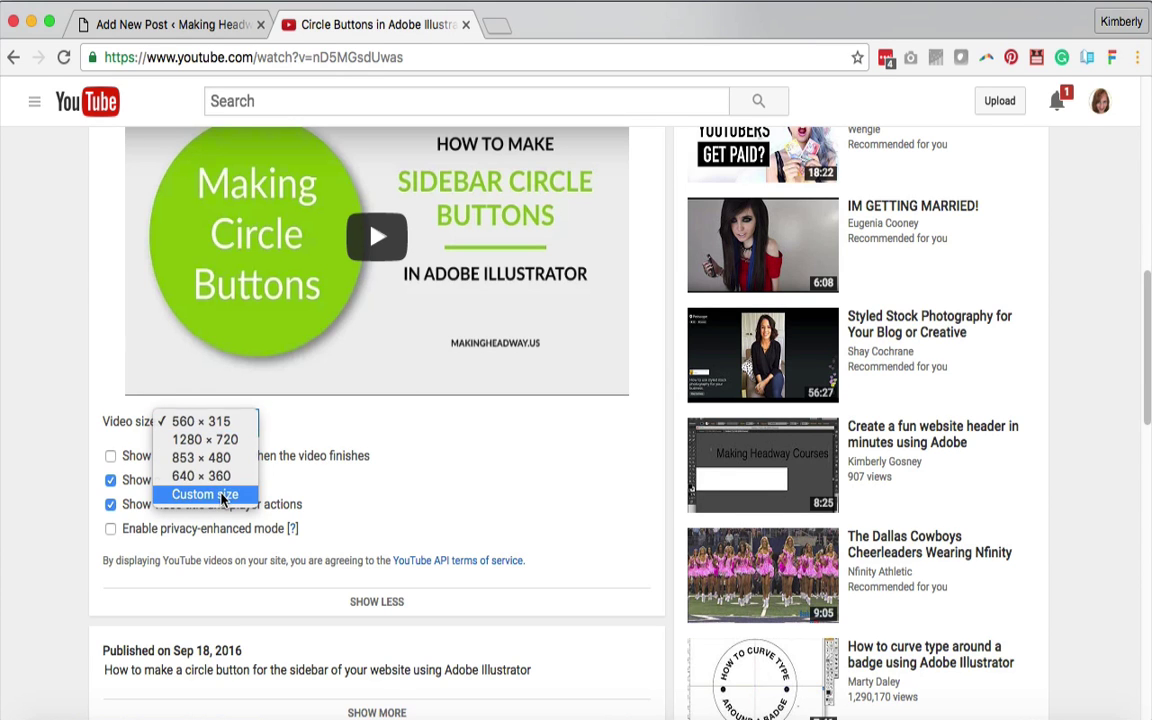
left_click(205, 494)
left_click(287, 422)
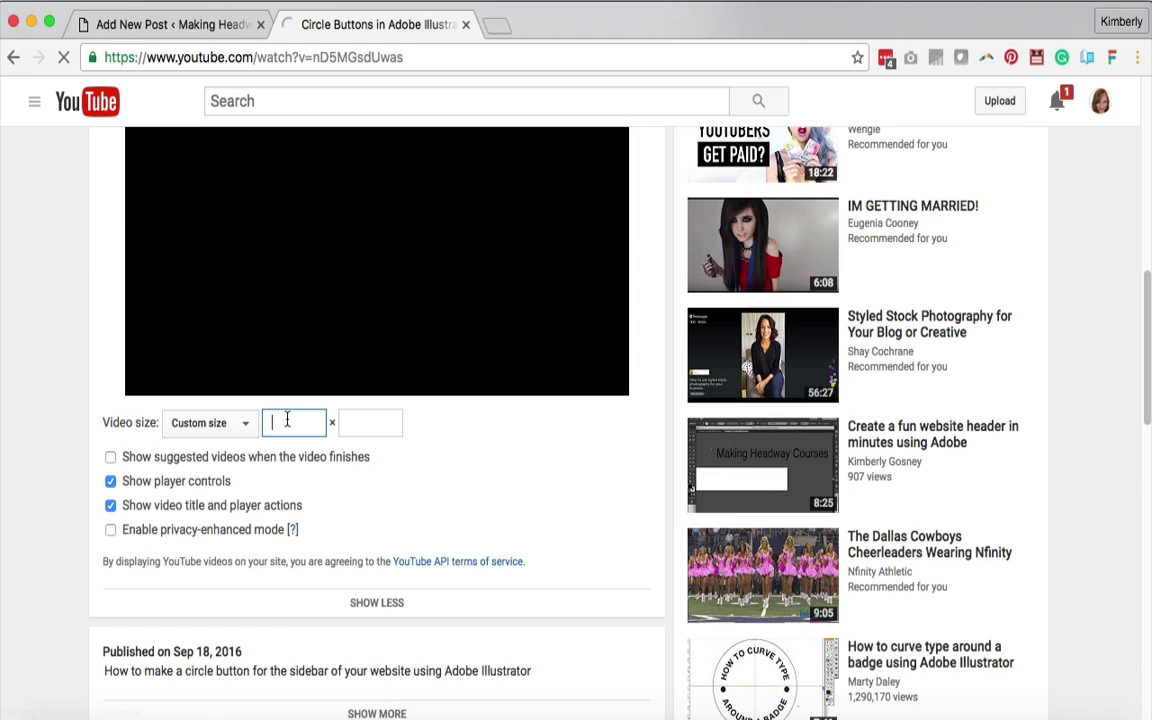
type("600")
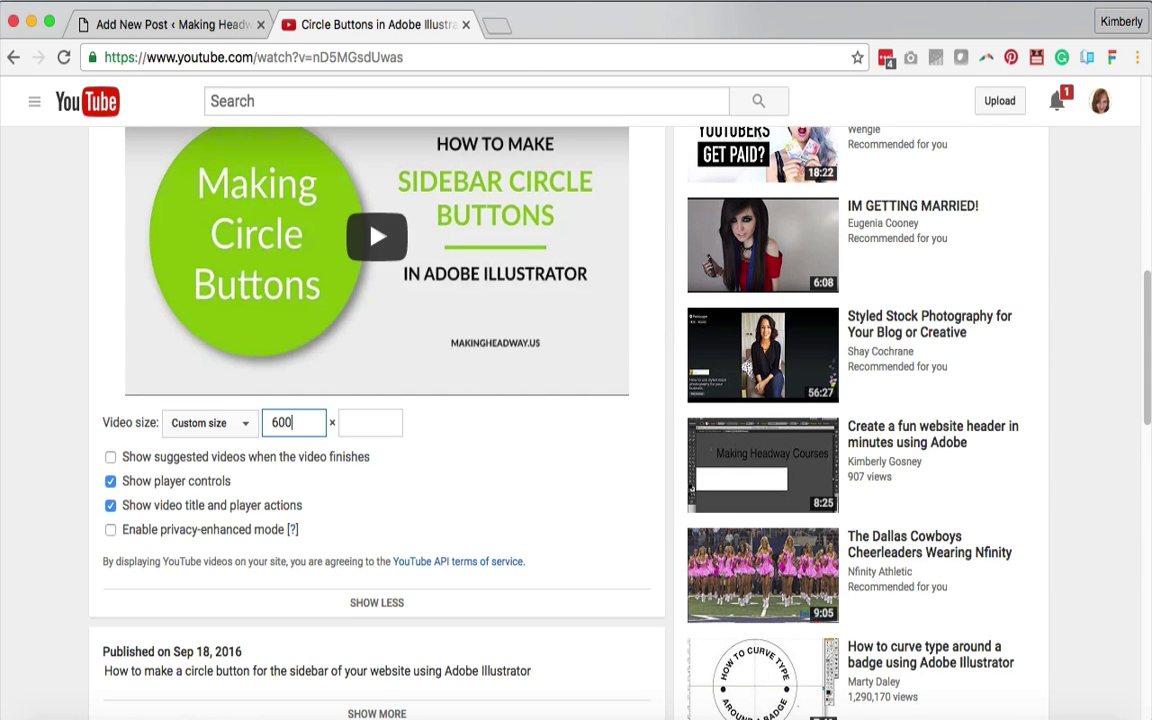
key("Tab")
type("40")
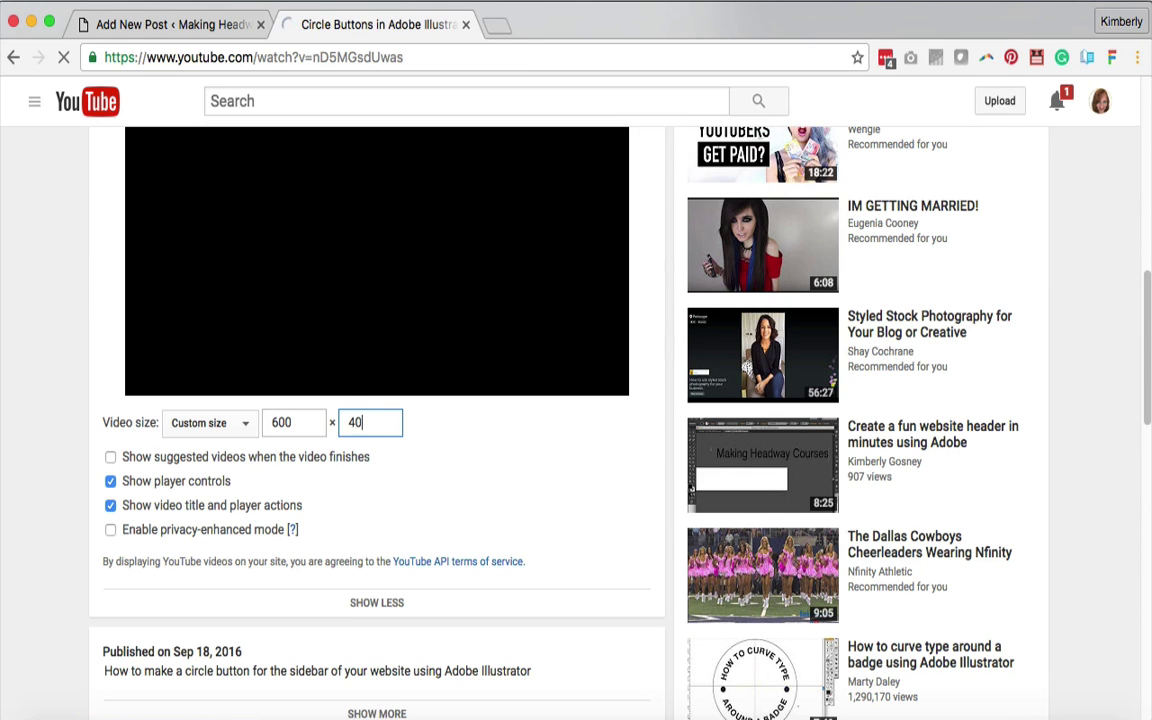
type("0")
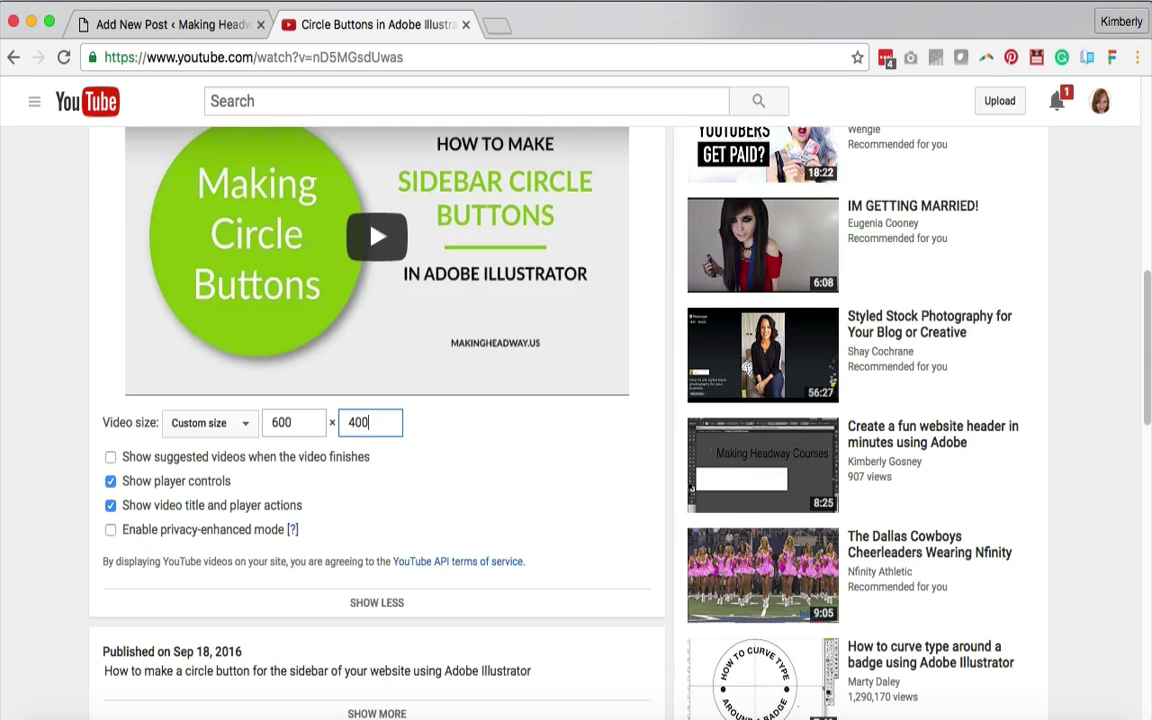
left_click(46, 373)
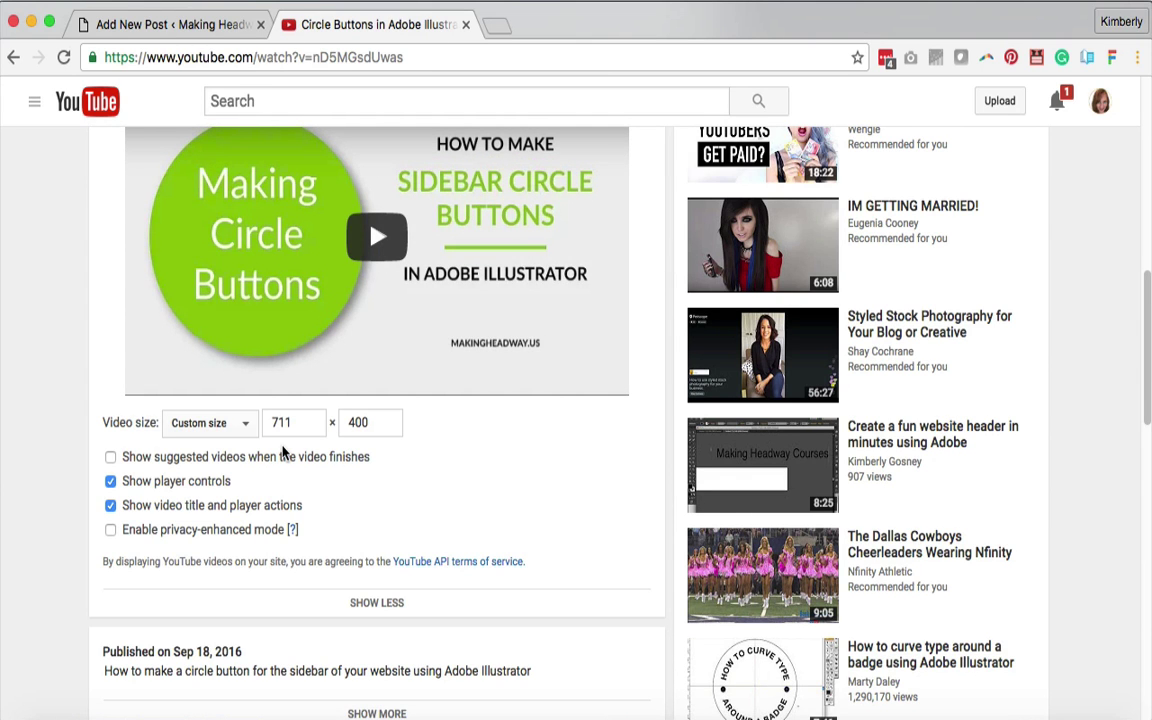
Step: Return the embed video size to the 560 × 315 preset and copy the full iframe code
left_click(226, 425)
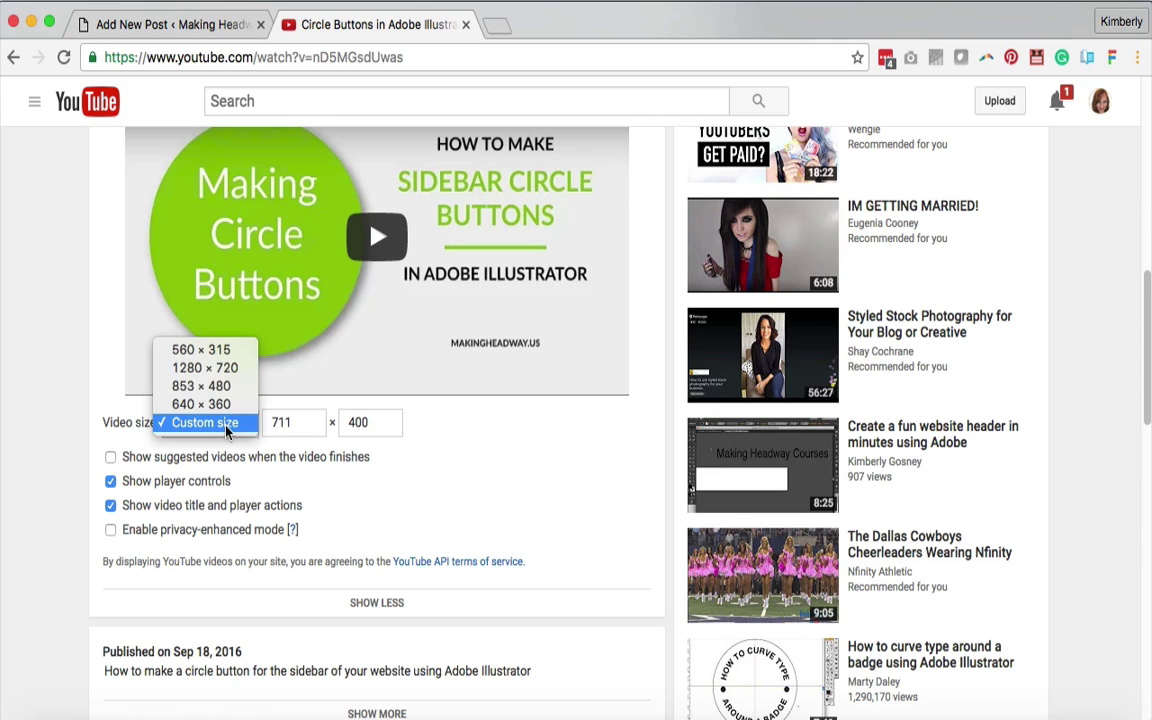
left_click(201, 350)
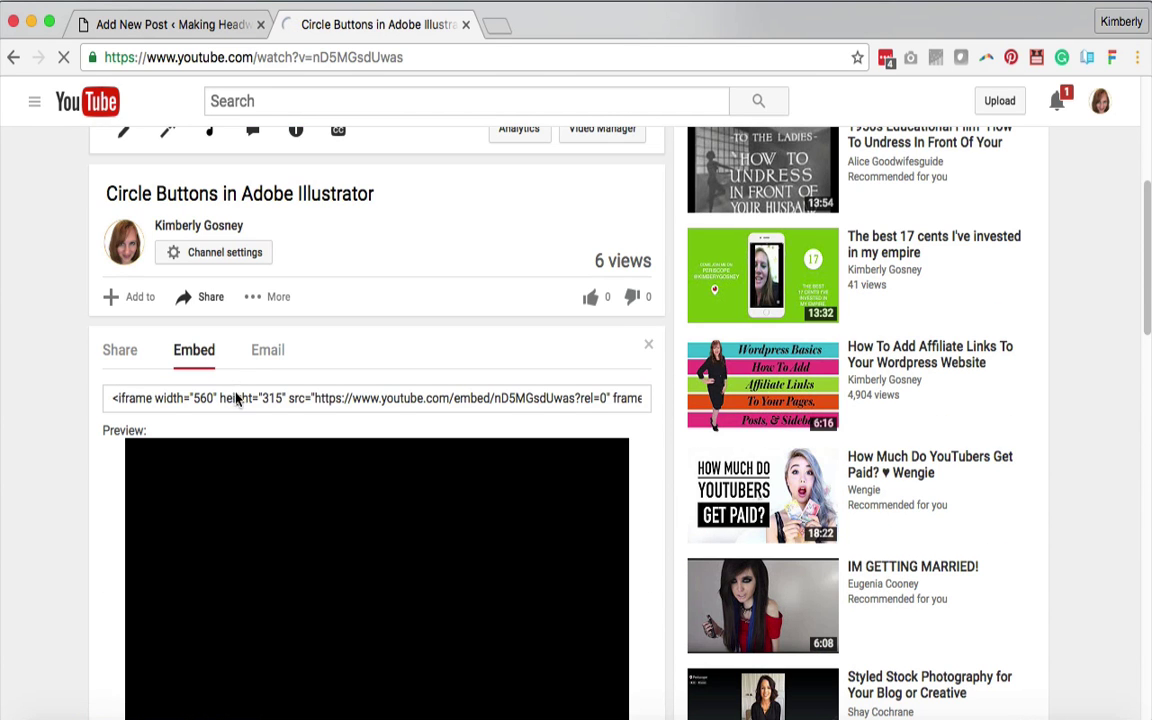
left_click(208, 397)
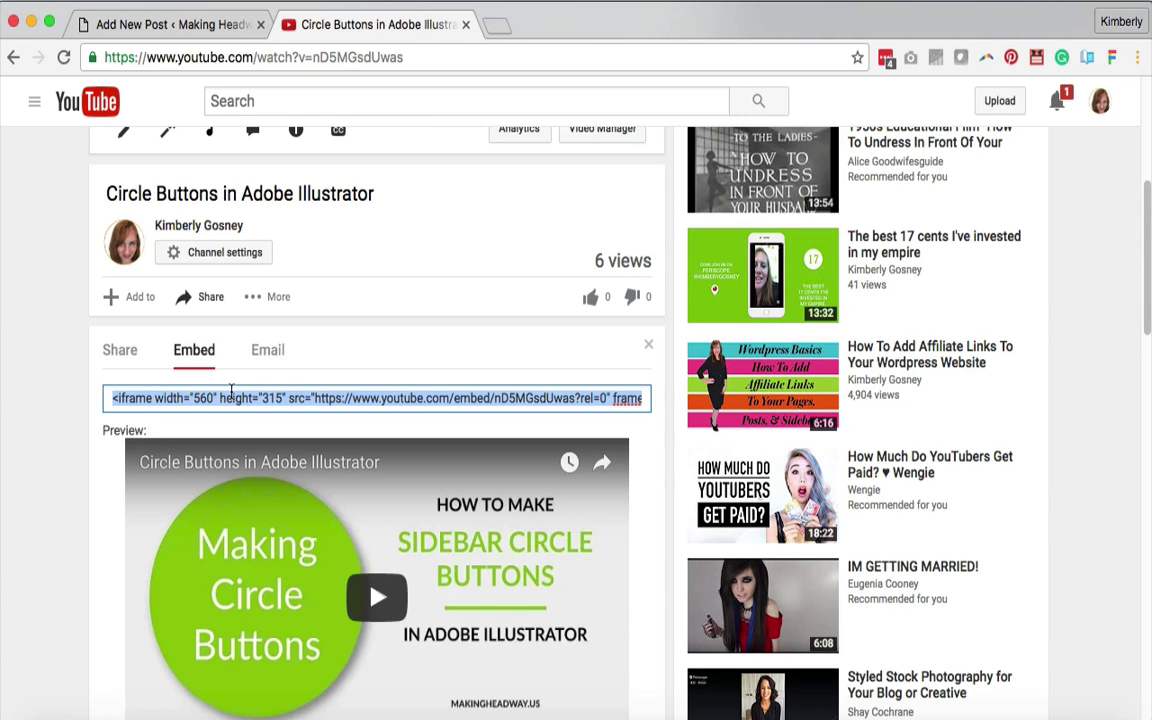
Step: Switch to the WordPress draft post and paste the YouTube iframe code into its body in Text mode
left_click(163, 27)
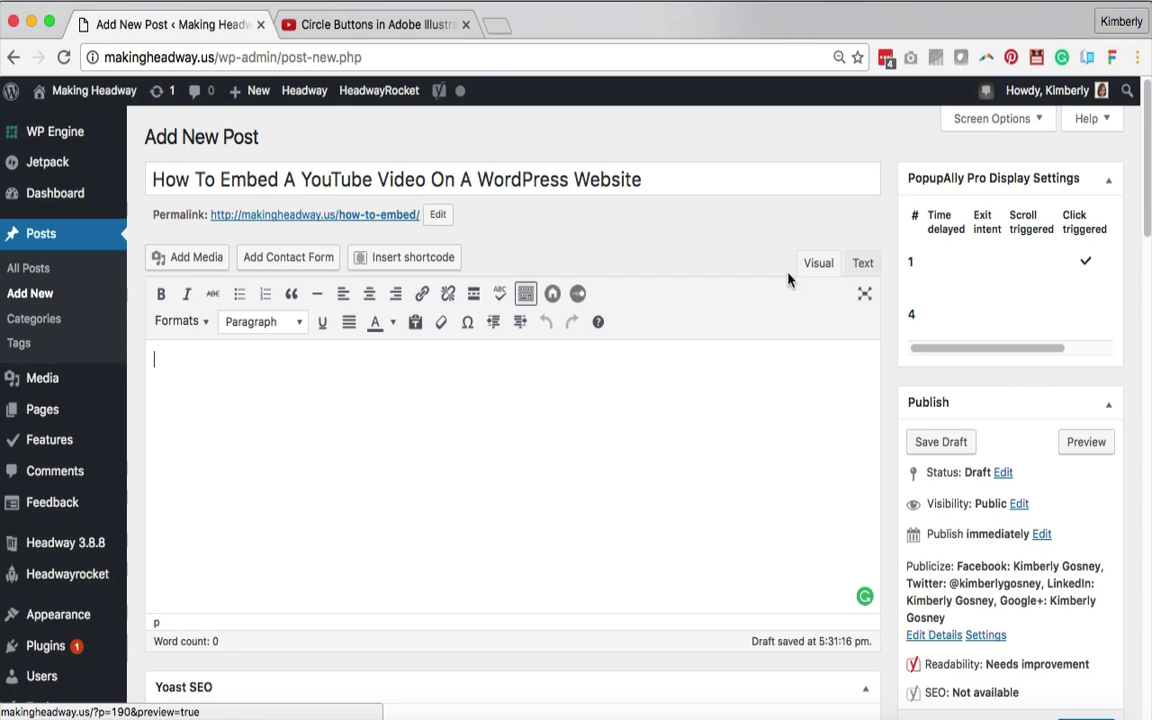
left_click(862, 265)
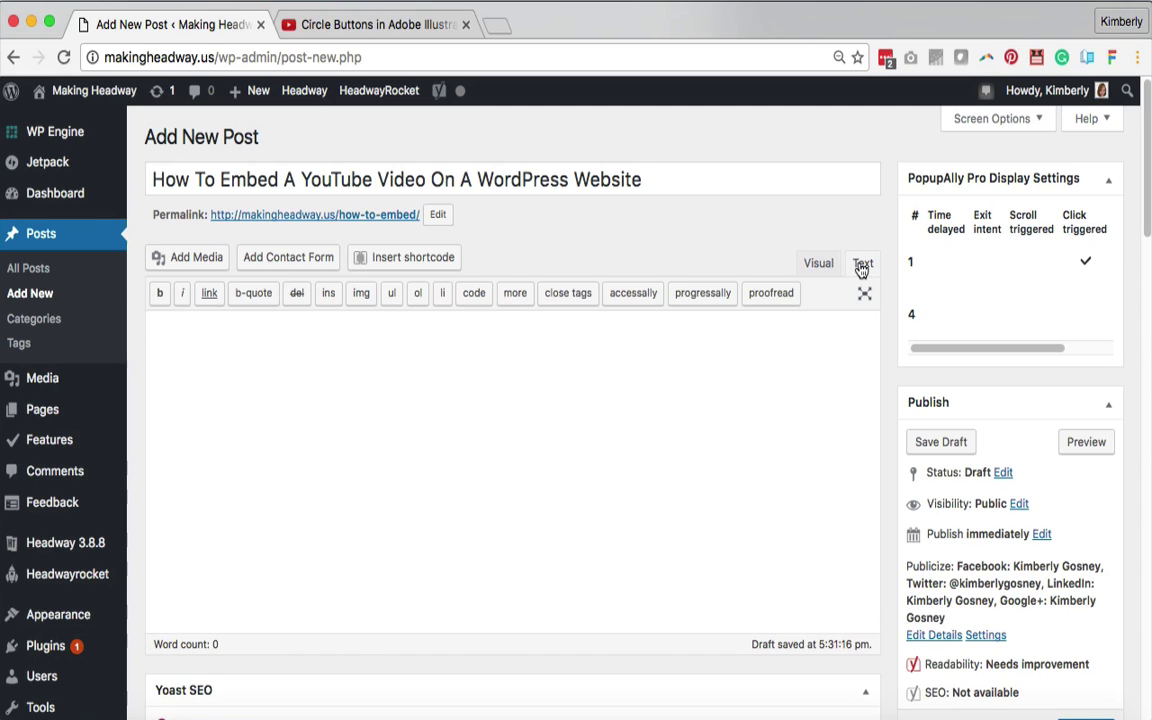
left_click(405, 407)
type("<iframe width=\"560\" height=\"315\" src=\"https://www.youtube.com/embed/nD5MGsdUwas?rel=0\" frameborder=\"0\" allowfullscreen></iframe>")
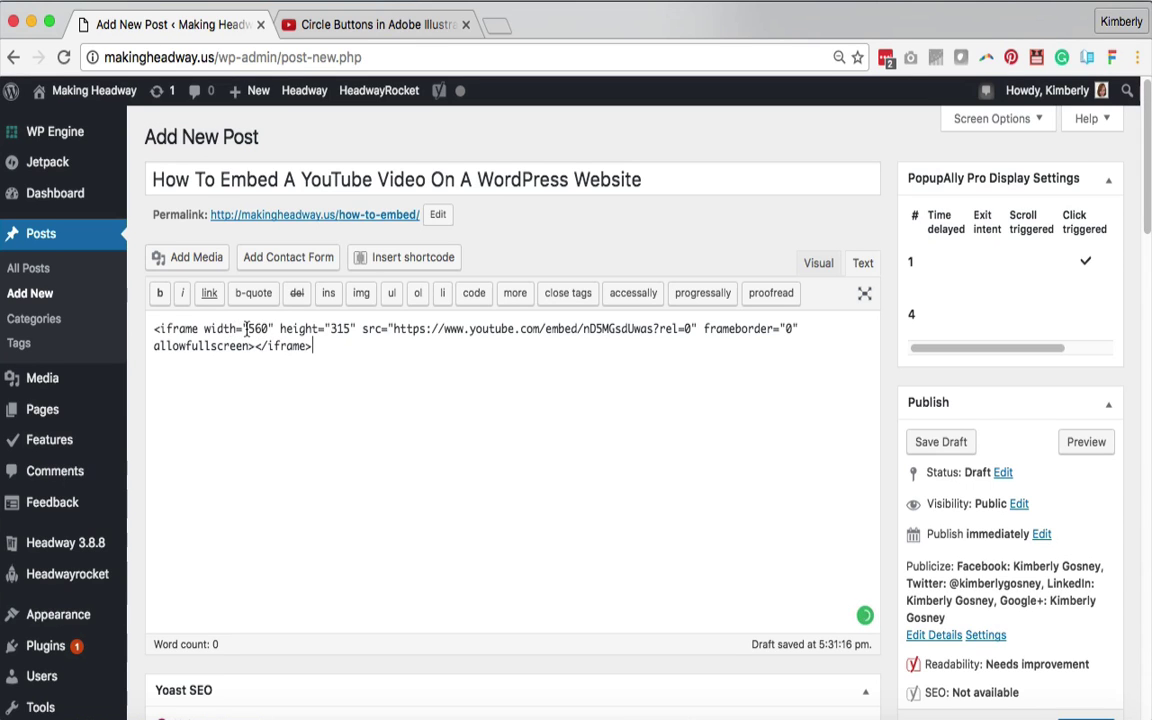
Step: Change the pasted iframe code's dimensions to a width of 600 and a height of 400
left_click_drag(246, 328, 265, 328)
key("BackSpace")
key("BackSpace")
key("BackSpace")
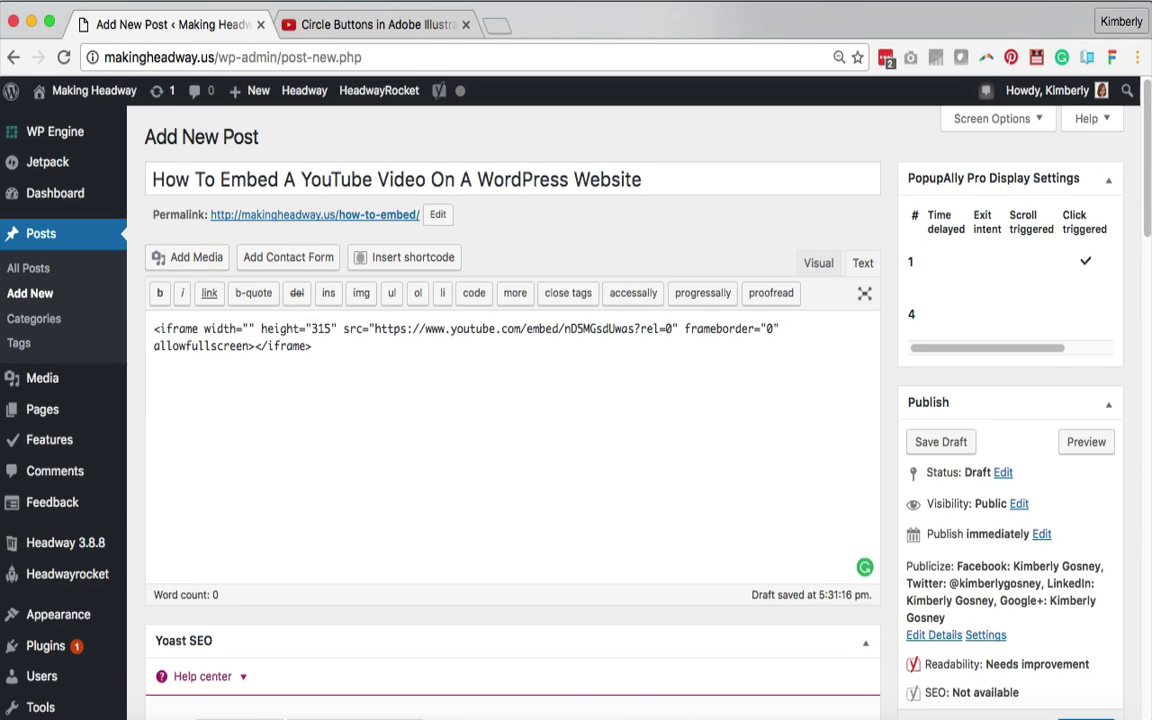
type("600")
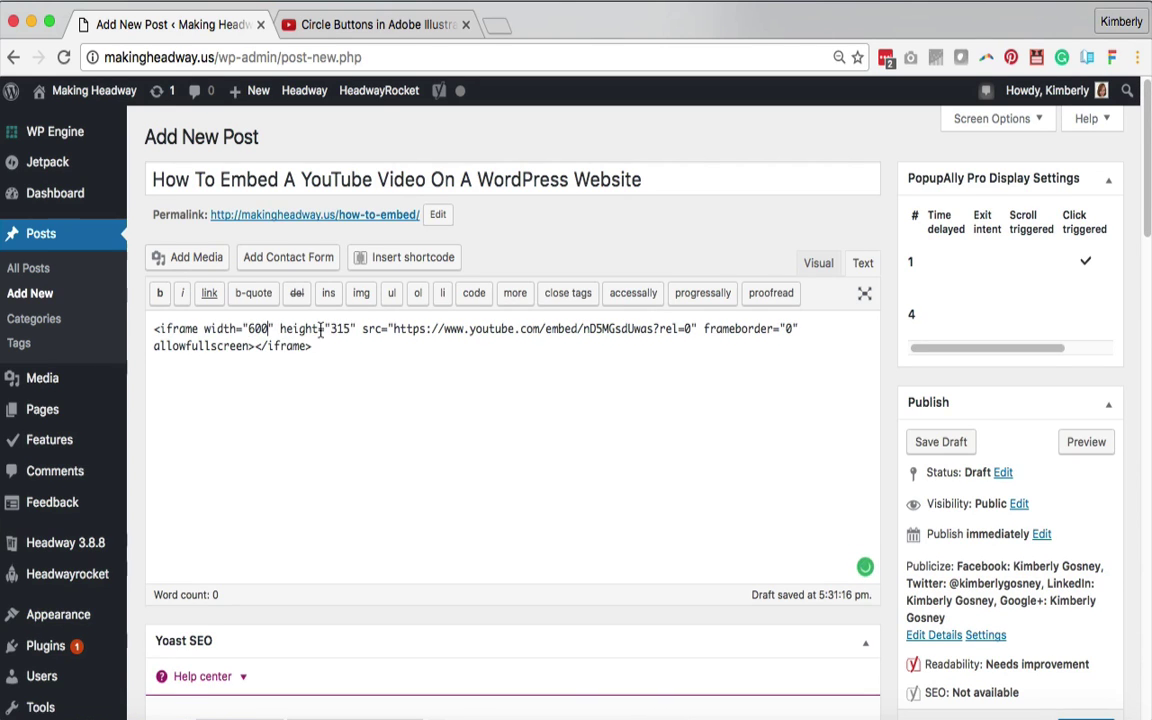
left_click(352, 330)
key("BackSpace")
key("BackSpace")
key("BackSpace")
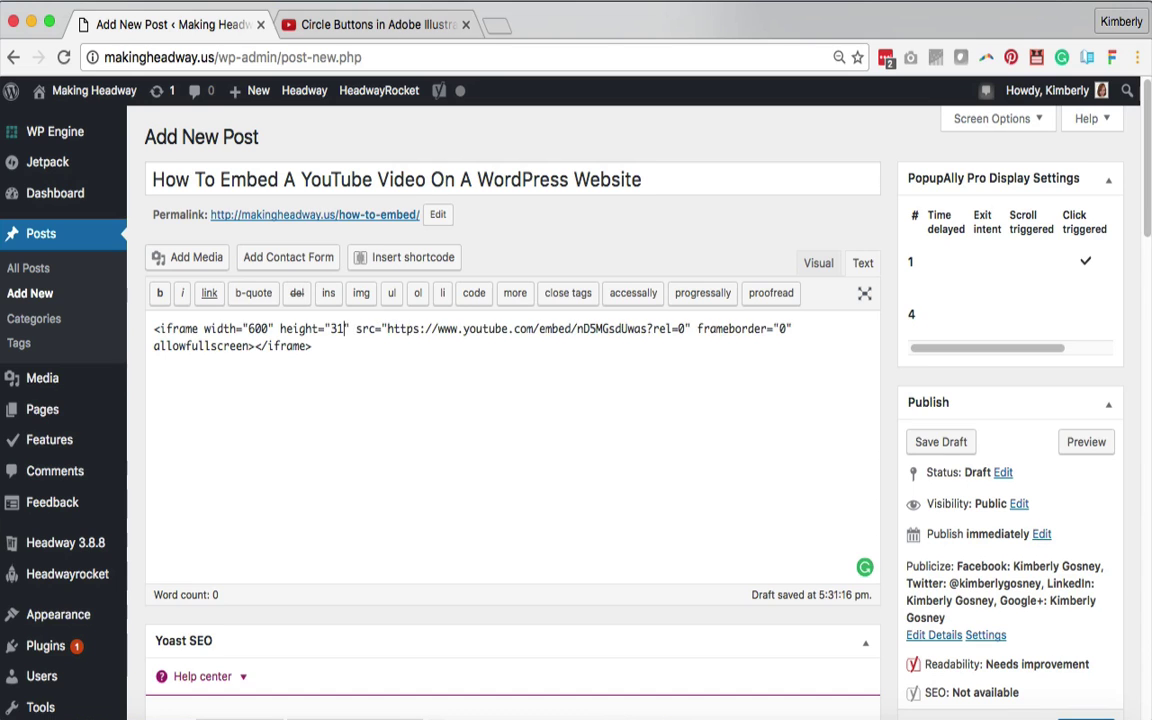
type("400")
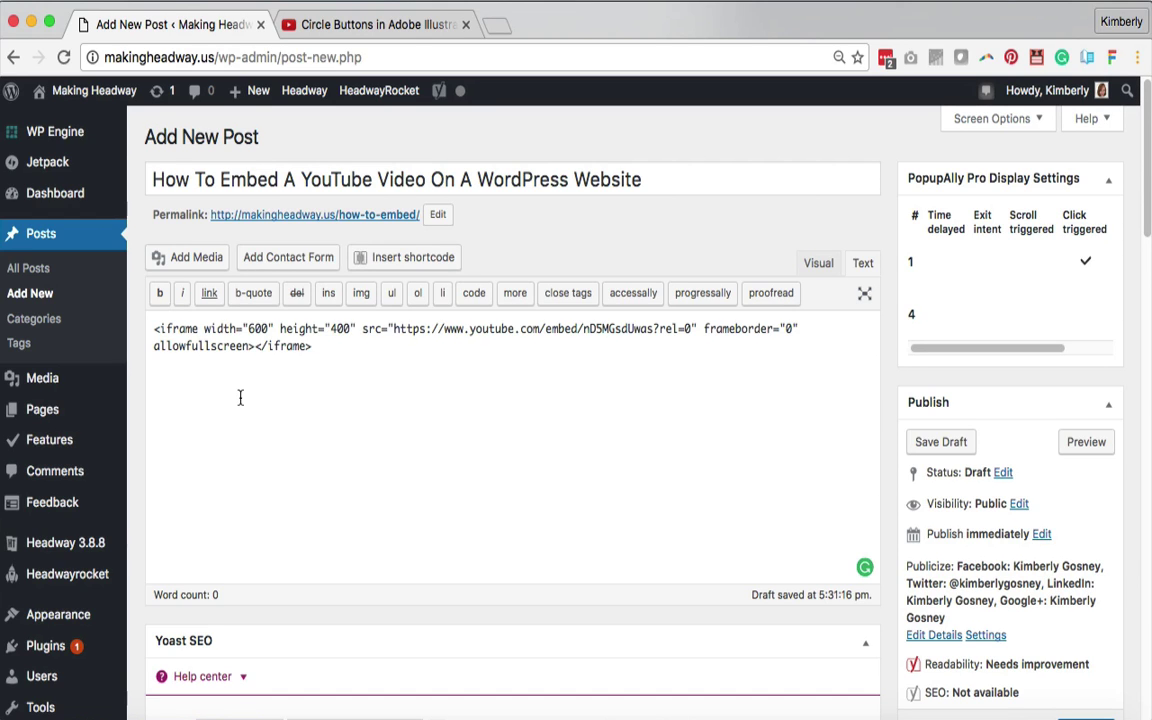
Step: Wrap the iframe code in an opening <center> tag and a closing </center> tag to center the video
left_click(148, 329)
type("<cent")
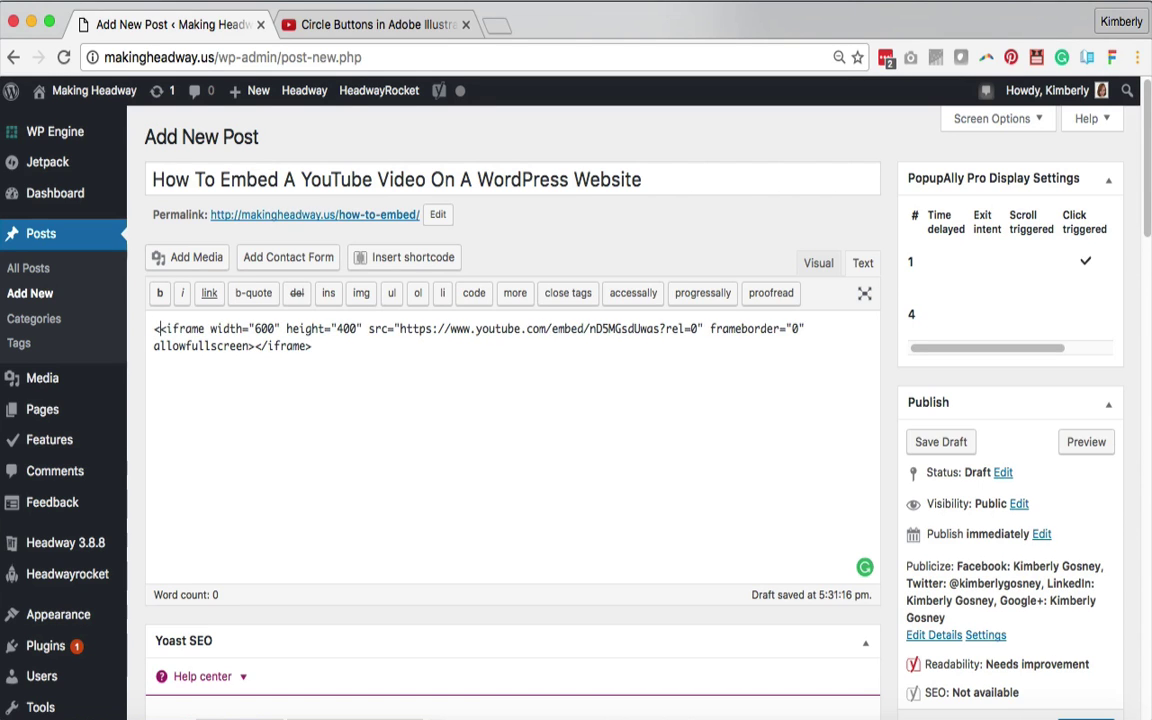
type("er>")
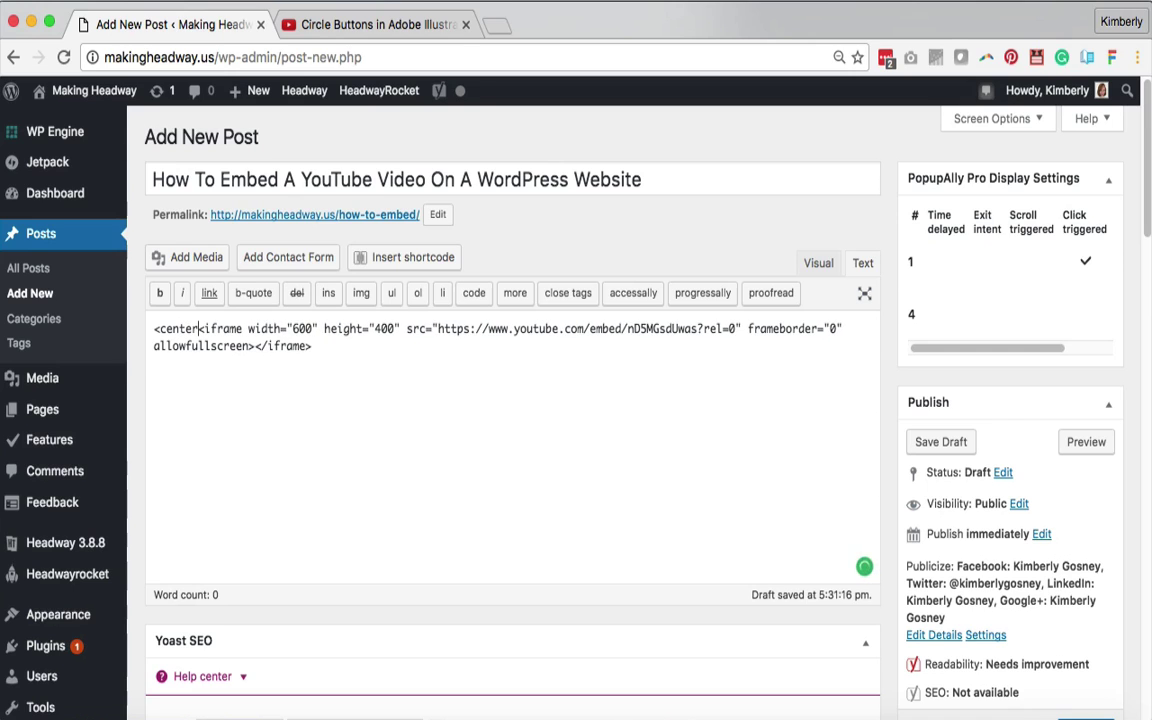
left_click(318, 346)
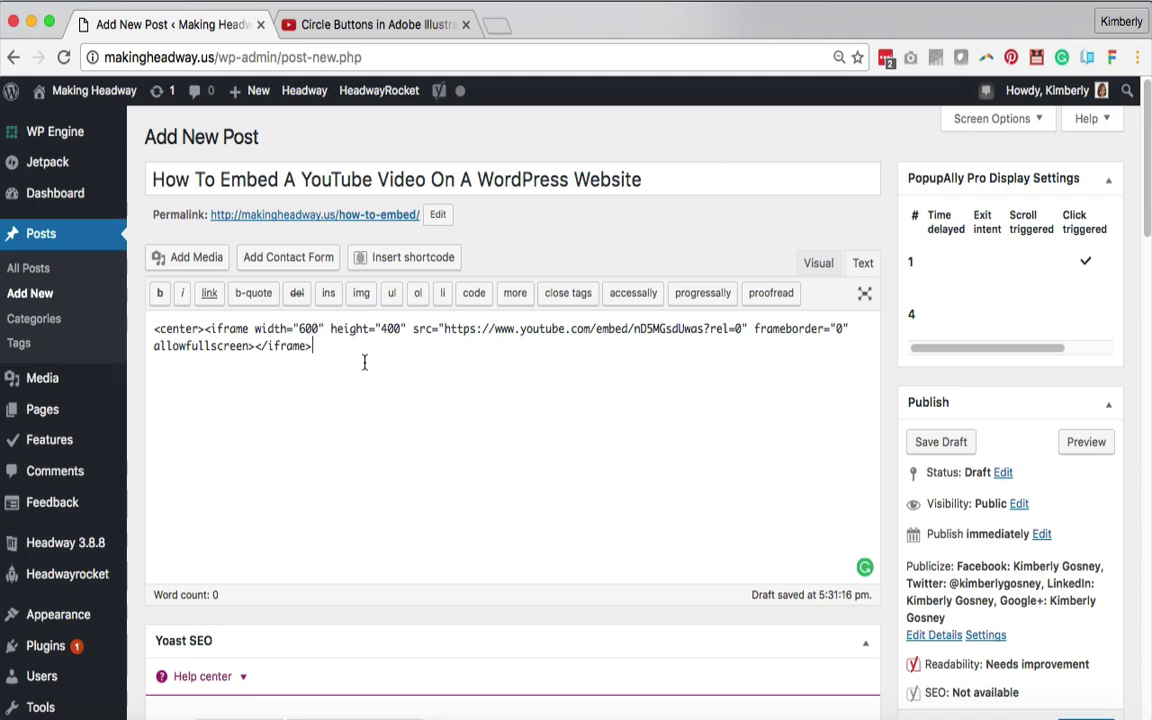
type("<")
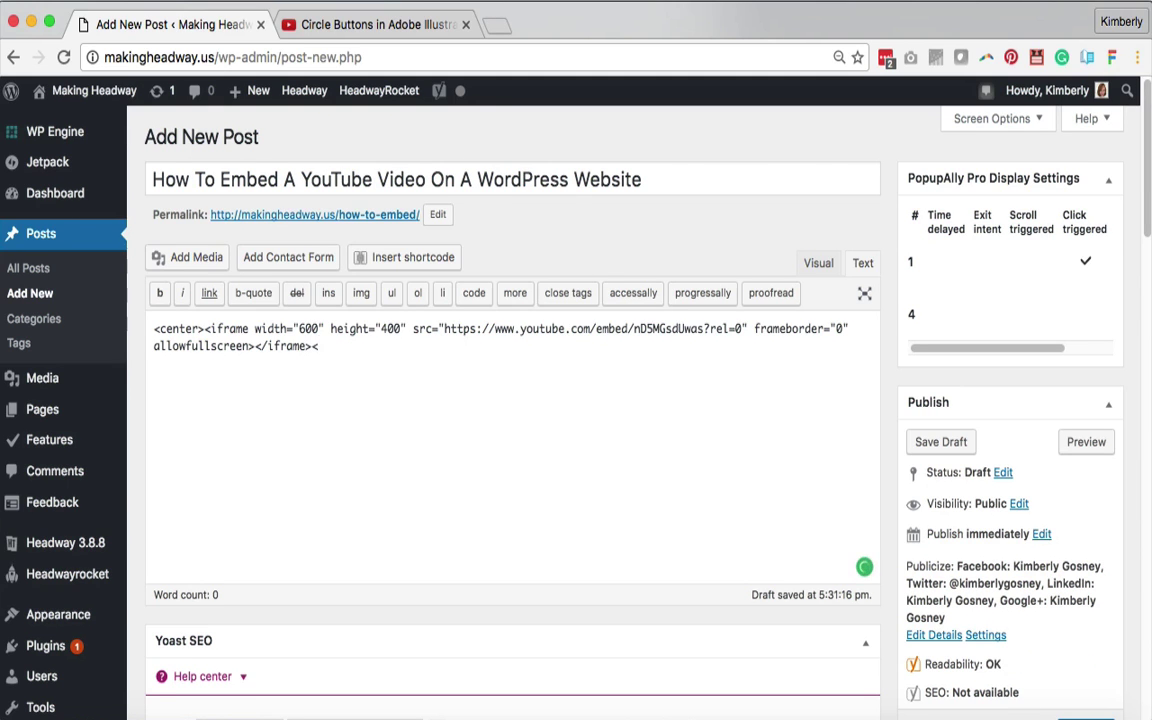
type("/center>")
left_click(200, 328)
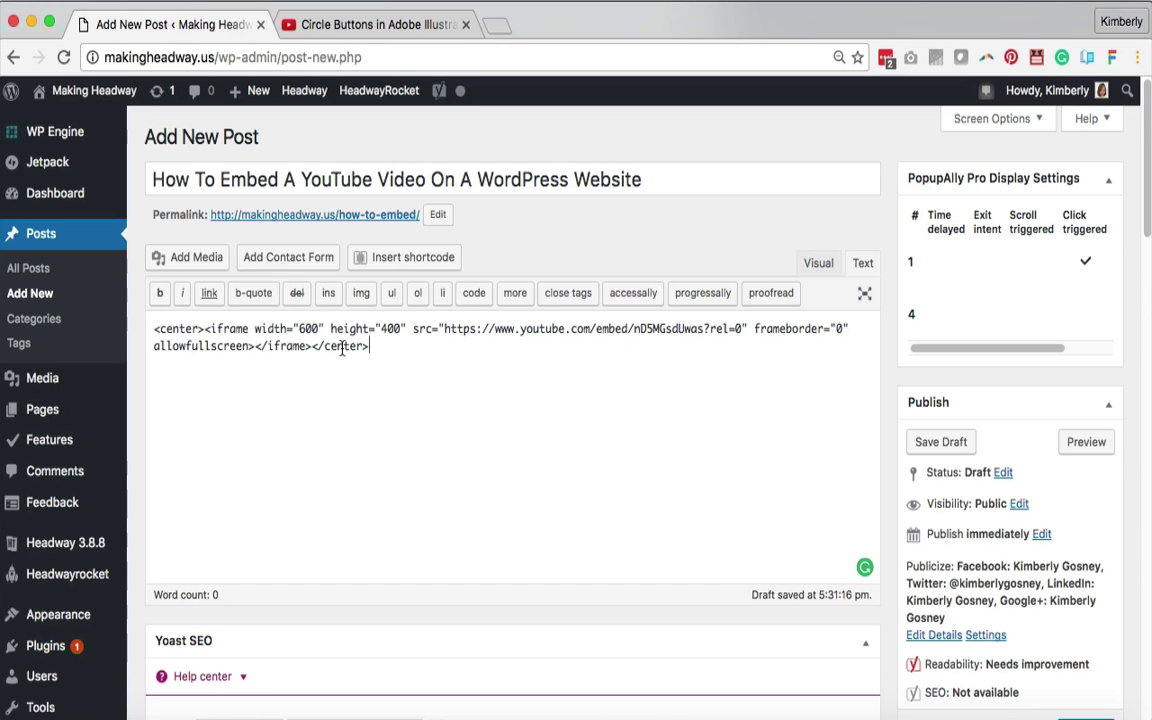
Step: Show the post in the Visual editor to check the embedded video's size and centering
left_click(826, 266)
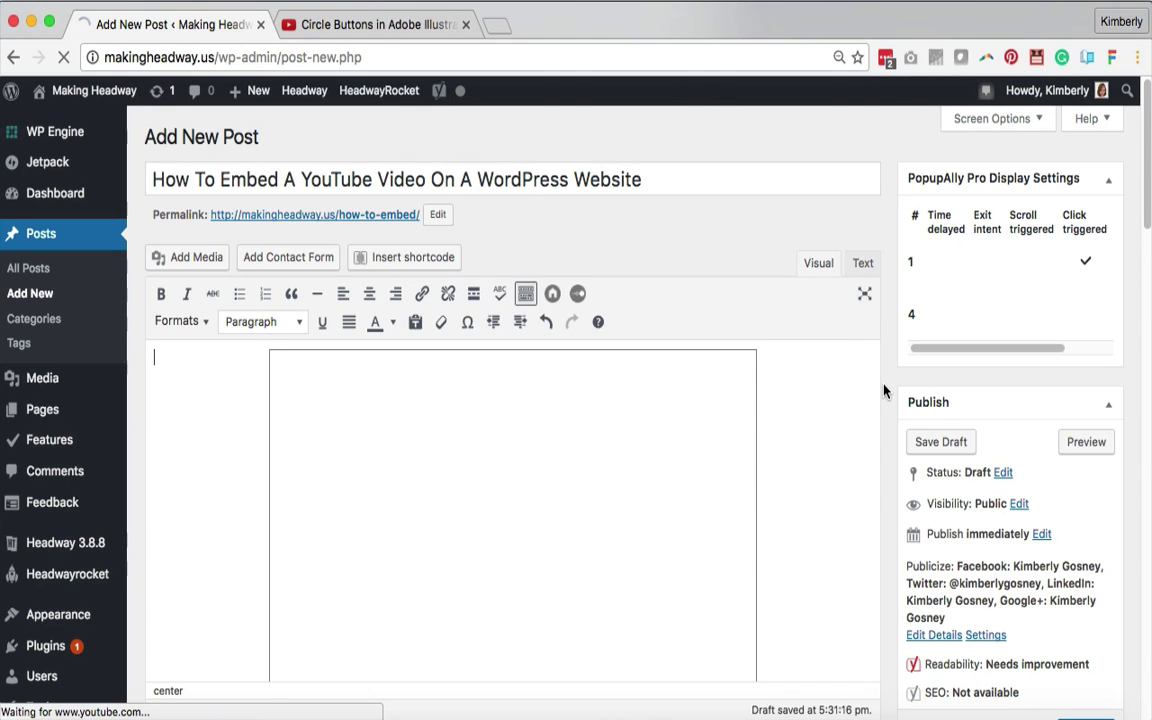
scroll(884, 390, "down", 1)
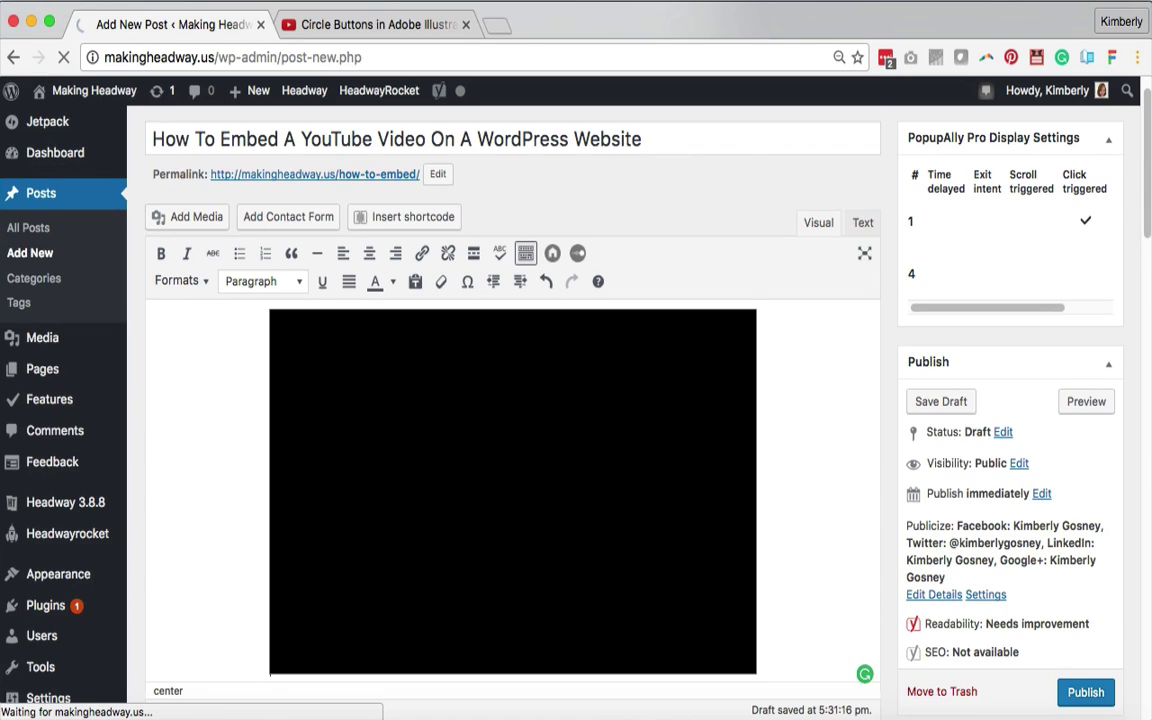
Step: Publish the post "How To Embed A YouTube Video On A WordPress Website" and open its live page on the site
scroll(1075, 518, "down", 3)
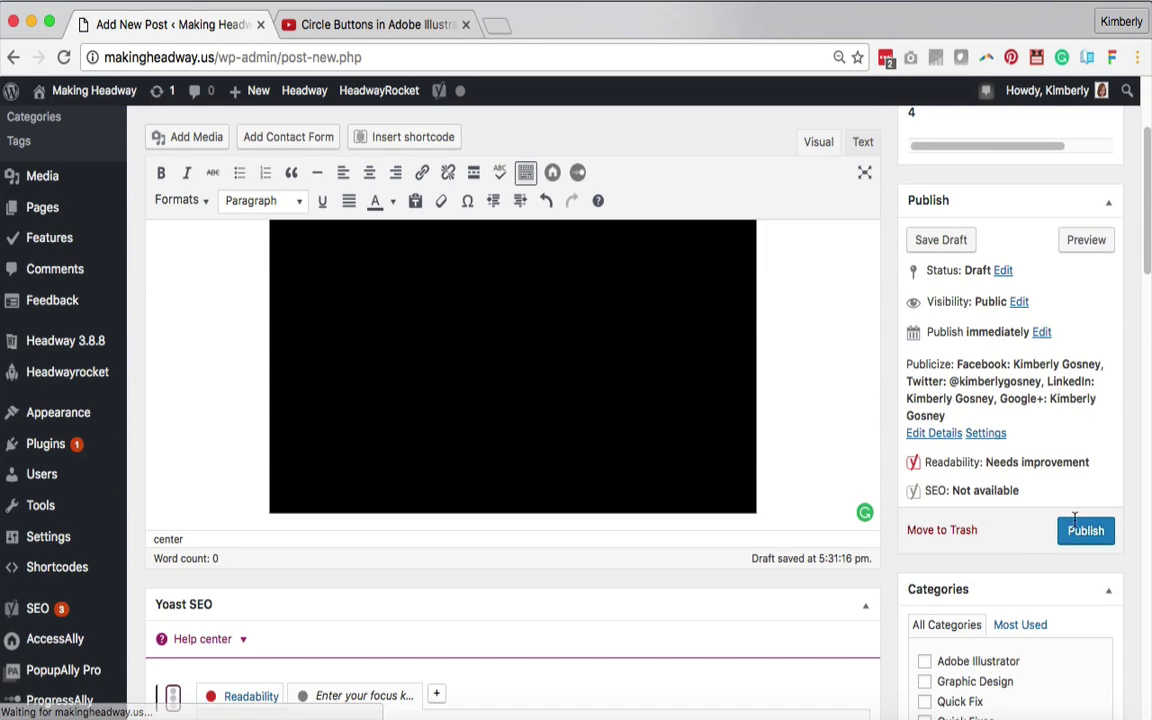
left_click(1080, 530)
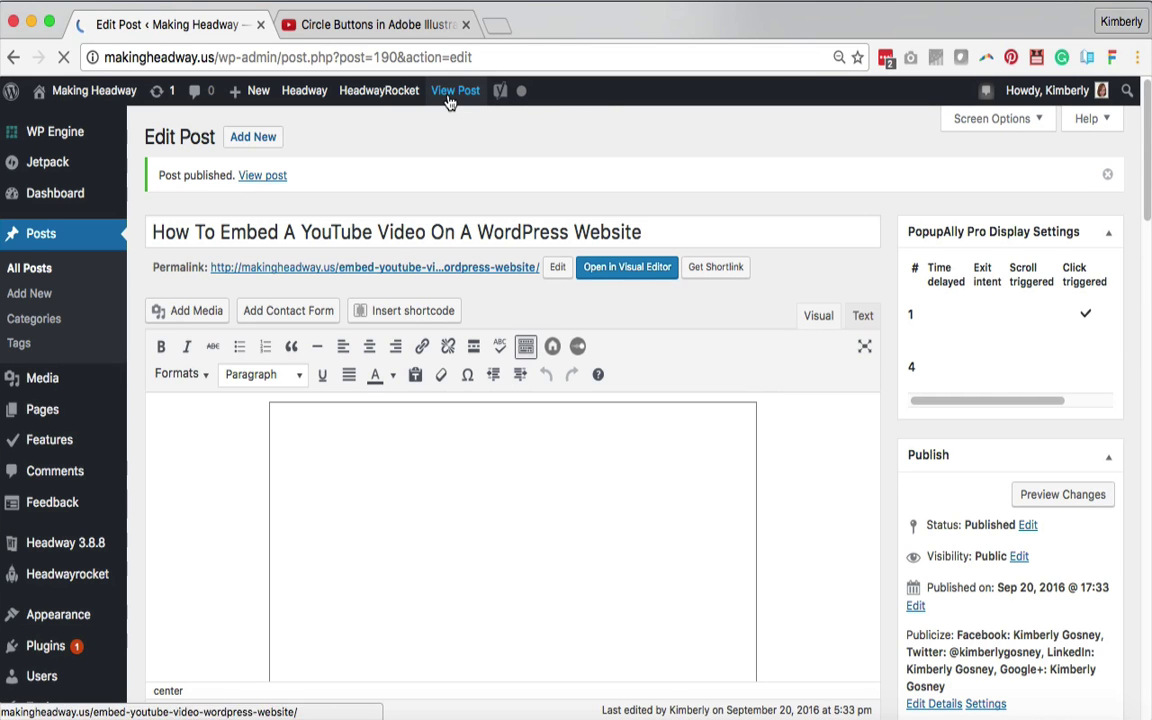
left_click(449, 98)
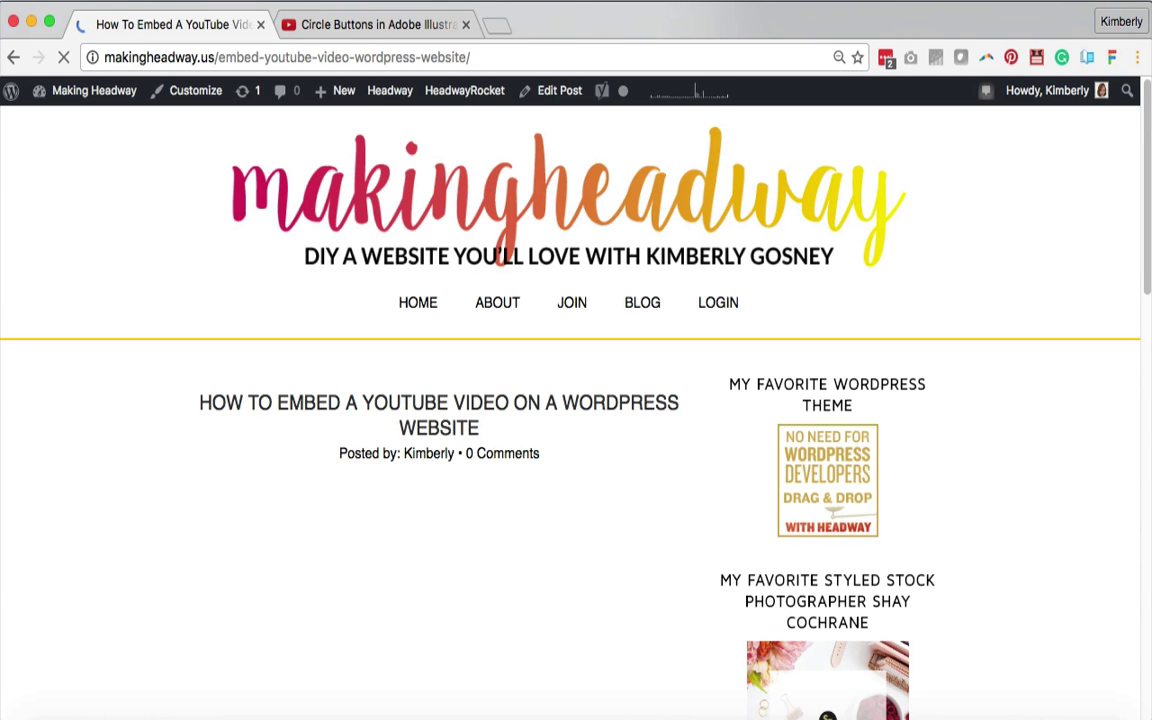
Step: Play the embedded "Circle Buttons in Adobe Illustrator" video on the live post briefly to test it, and pause it
scroll(388, 409, "down", 3)
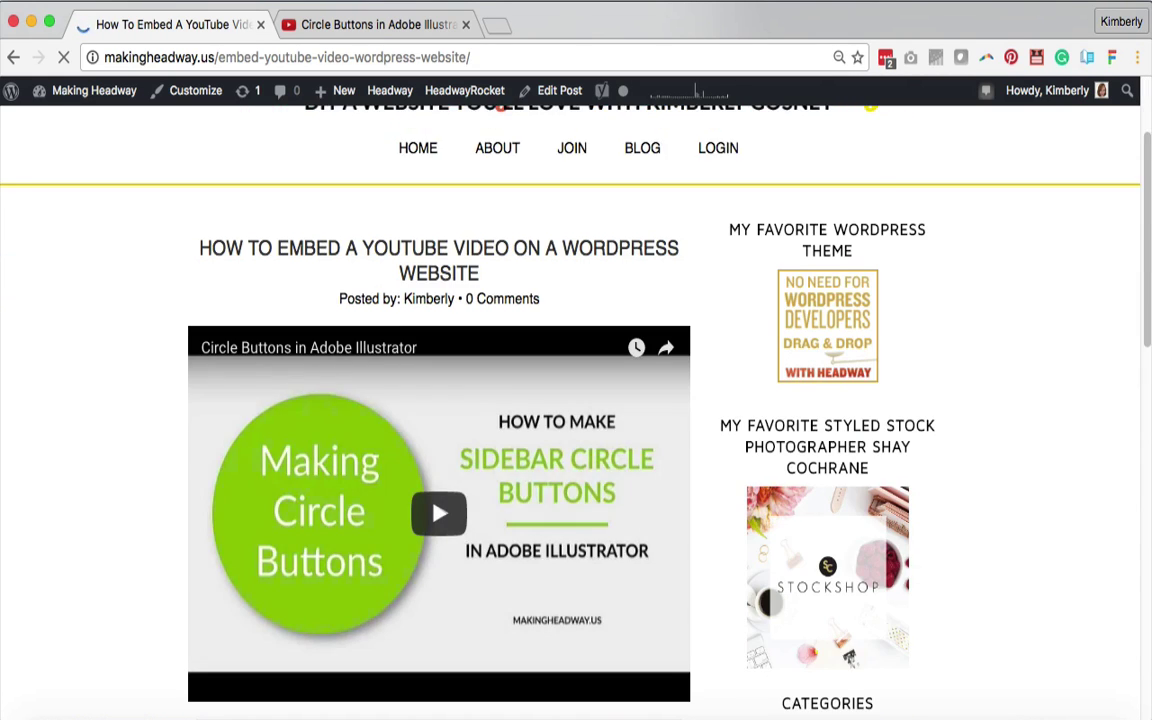
scroll(388, 409, "down", 2)
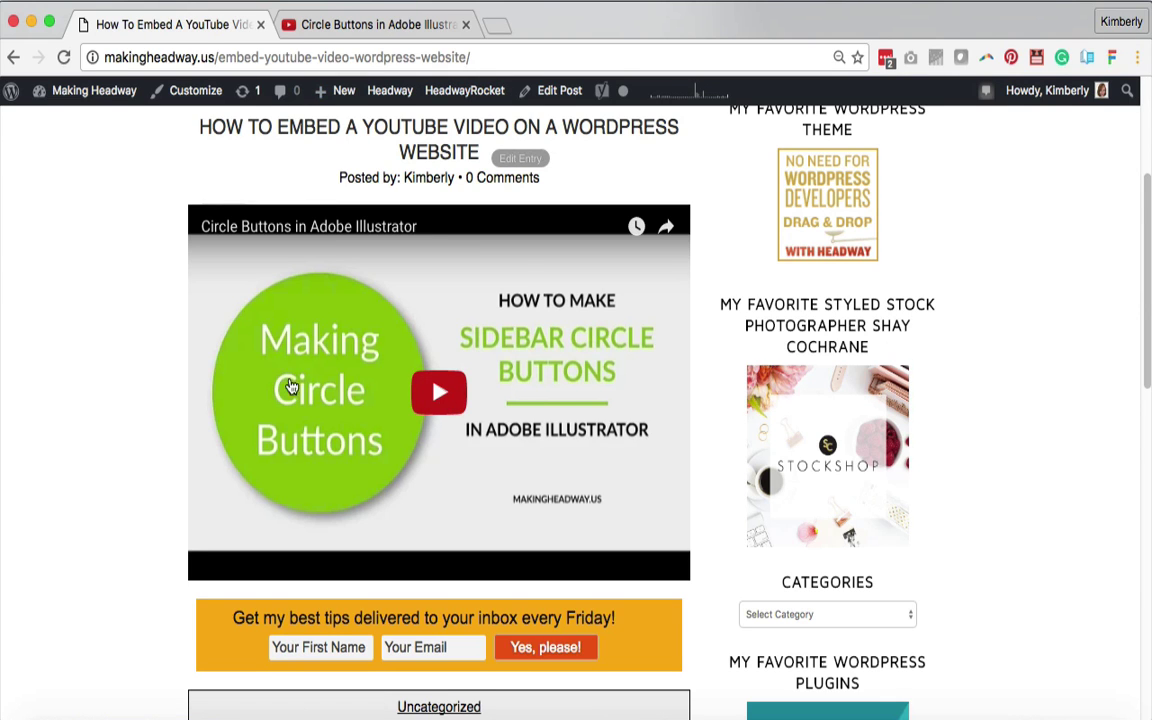
left_click(434, 391)
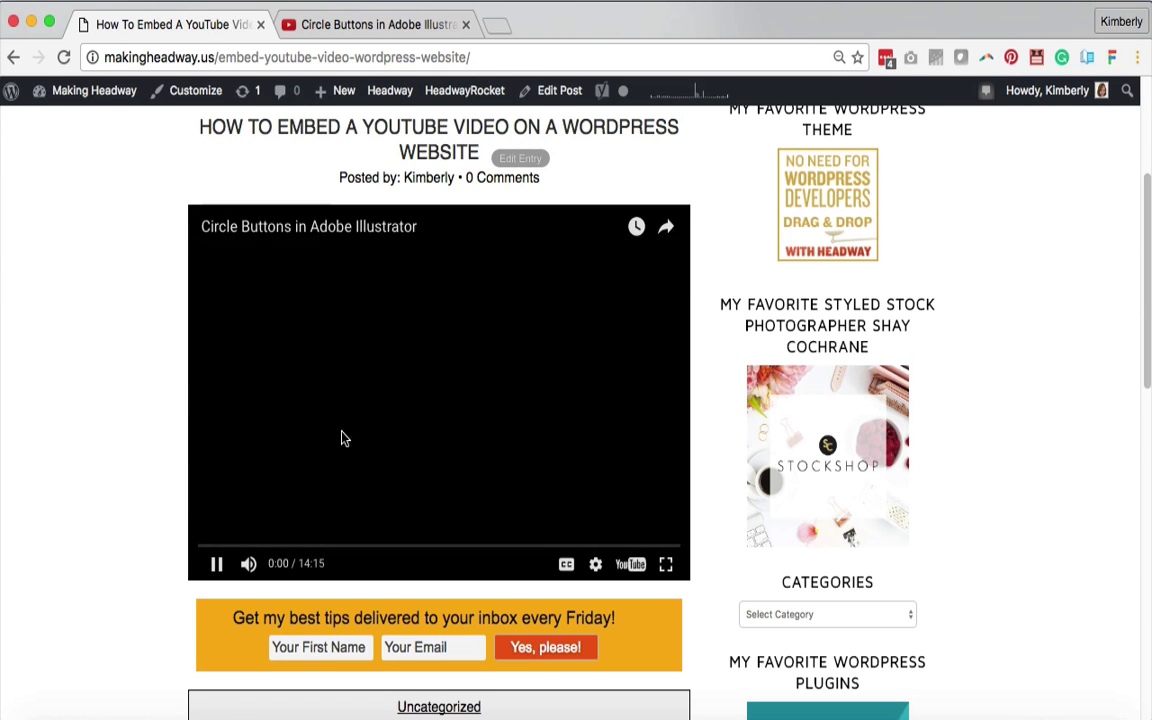
left_click(217, 564)
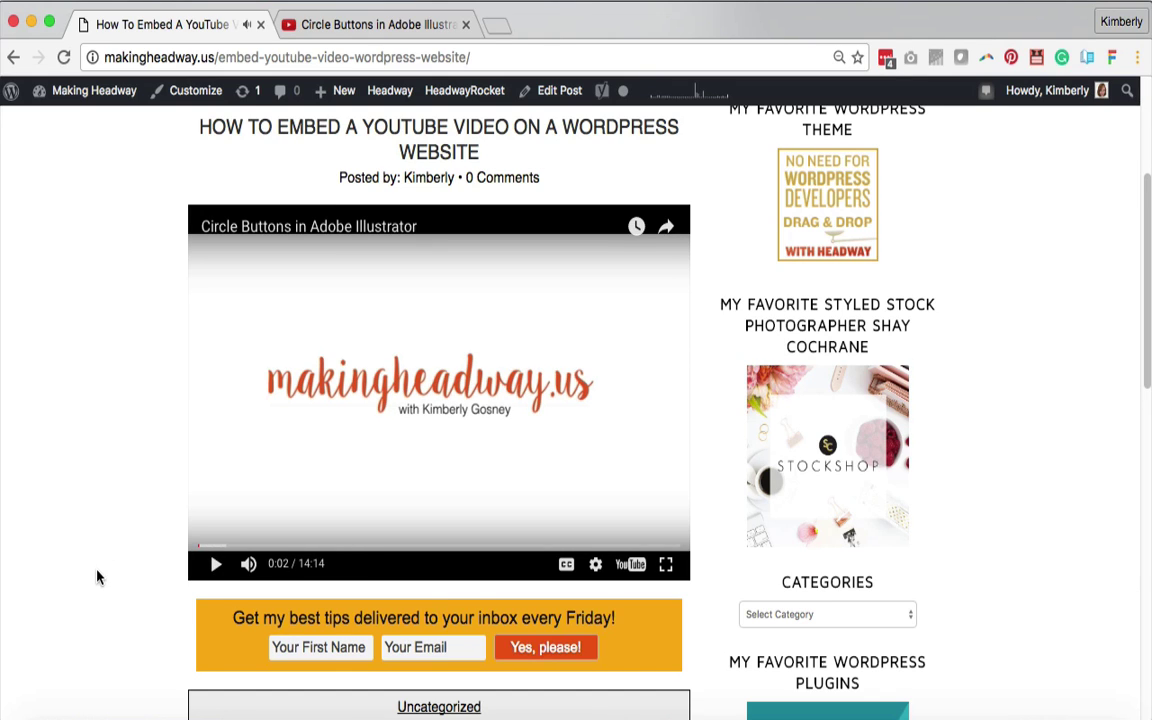